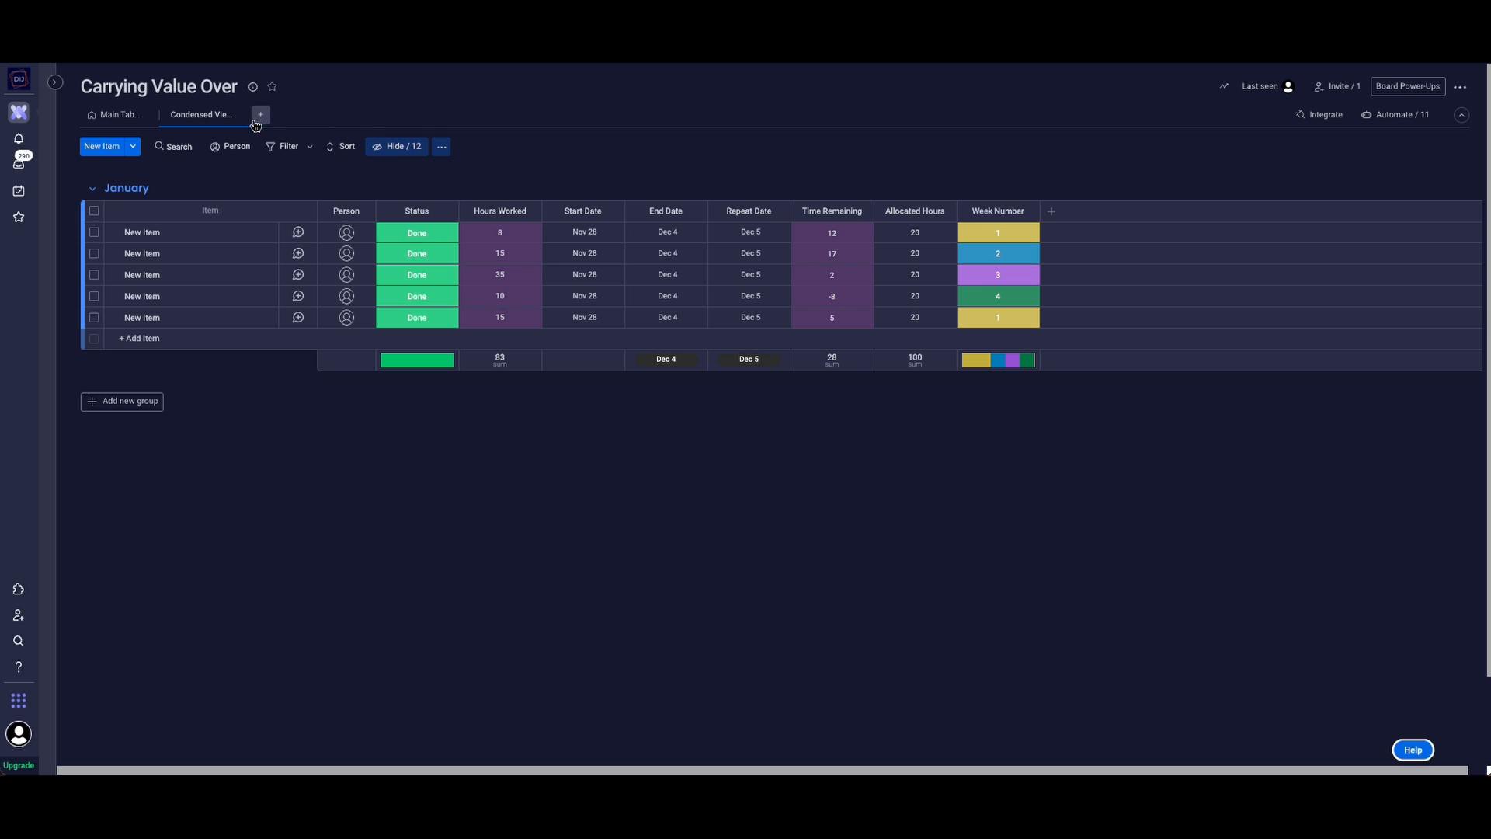
# Switch the board to its main table view and look through all columns up to DEMO TRIGGER.
pyautogui.click(117, 115)
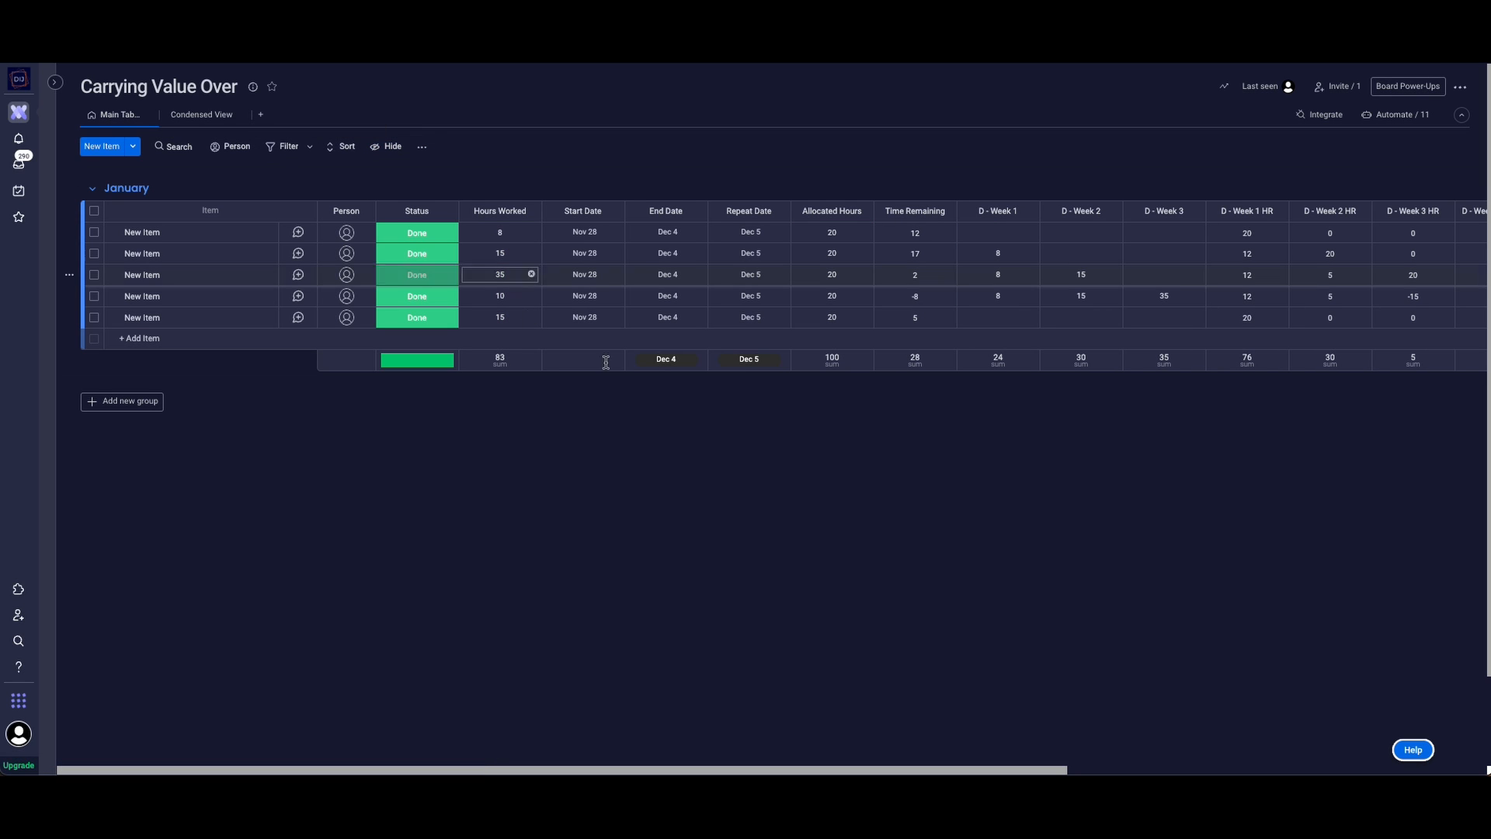
pyautogui.moveTo(875, 771); pyautogui.dragTo(1210, 761)
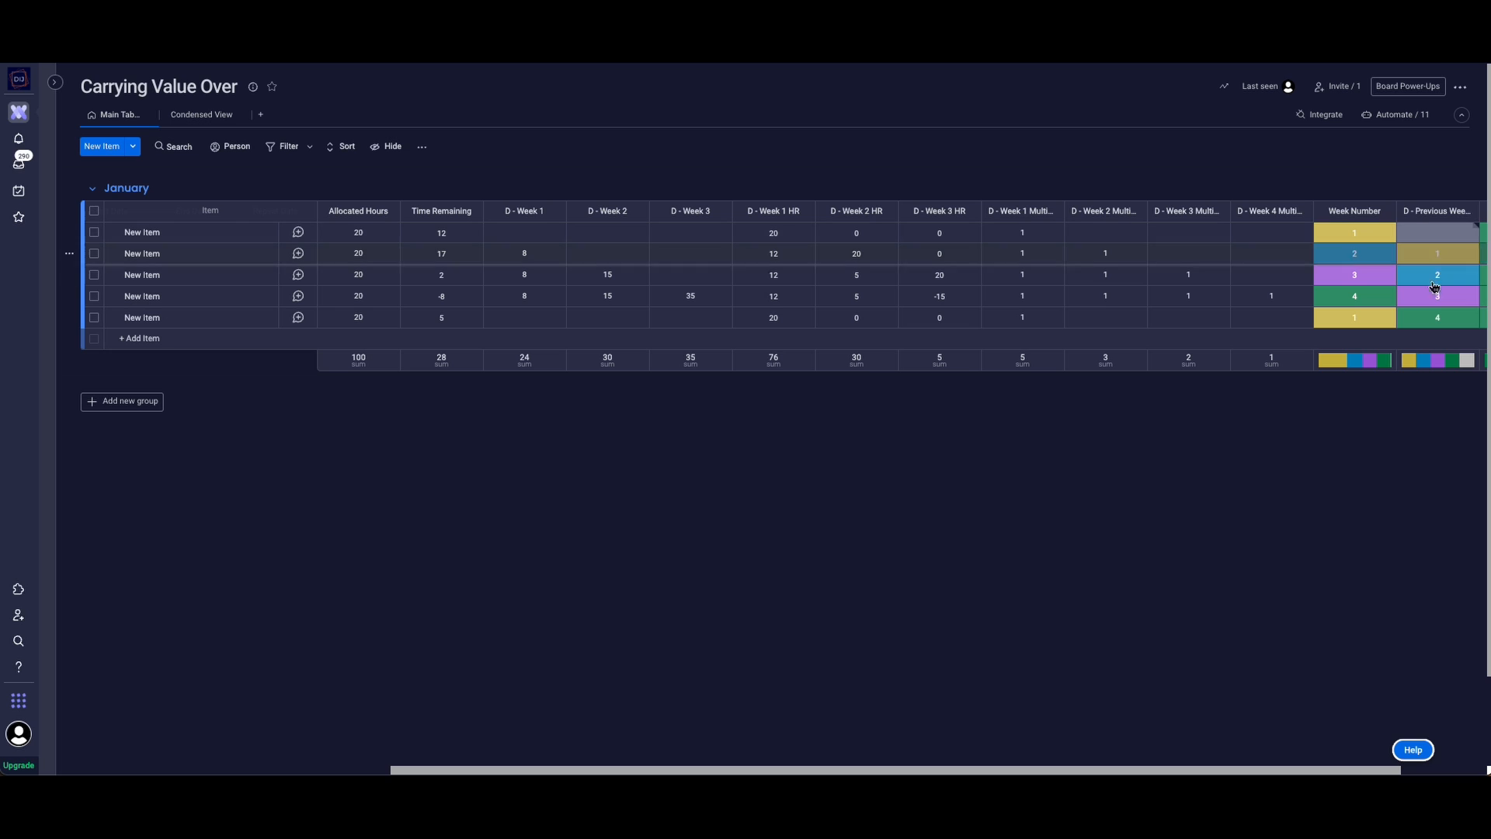
pyautogui.moveTo(1301, 767); pyautogui.dragTo(1388, 768)
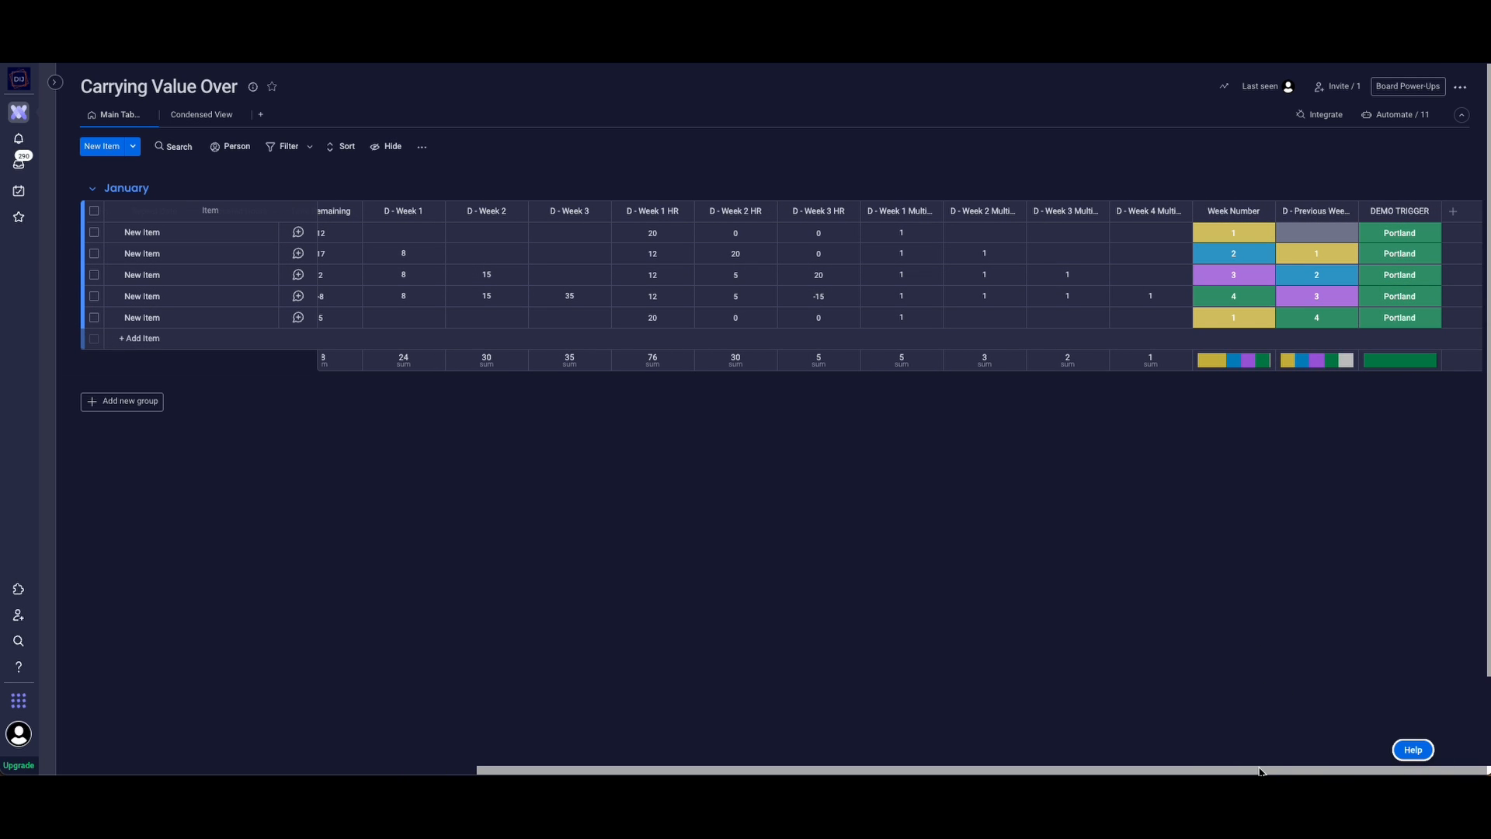
pyautogui.hscroll(-15, 1087, 660)
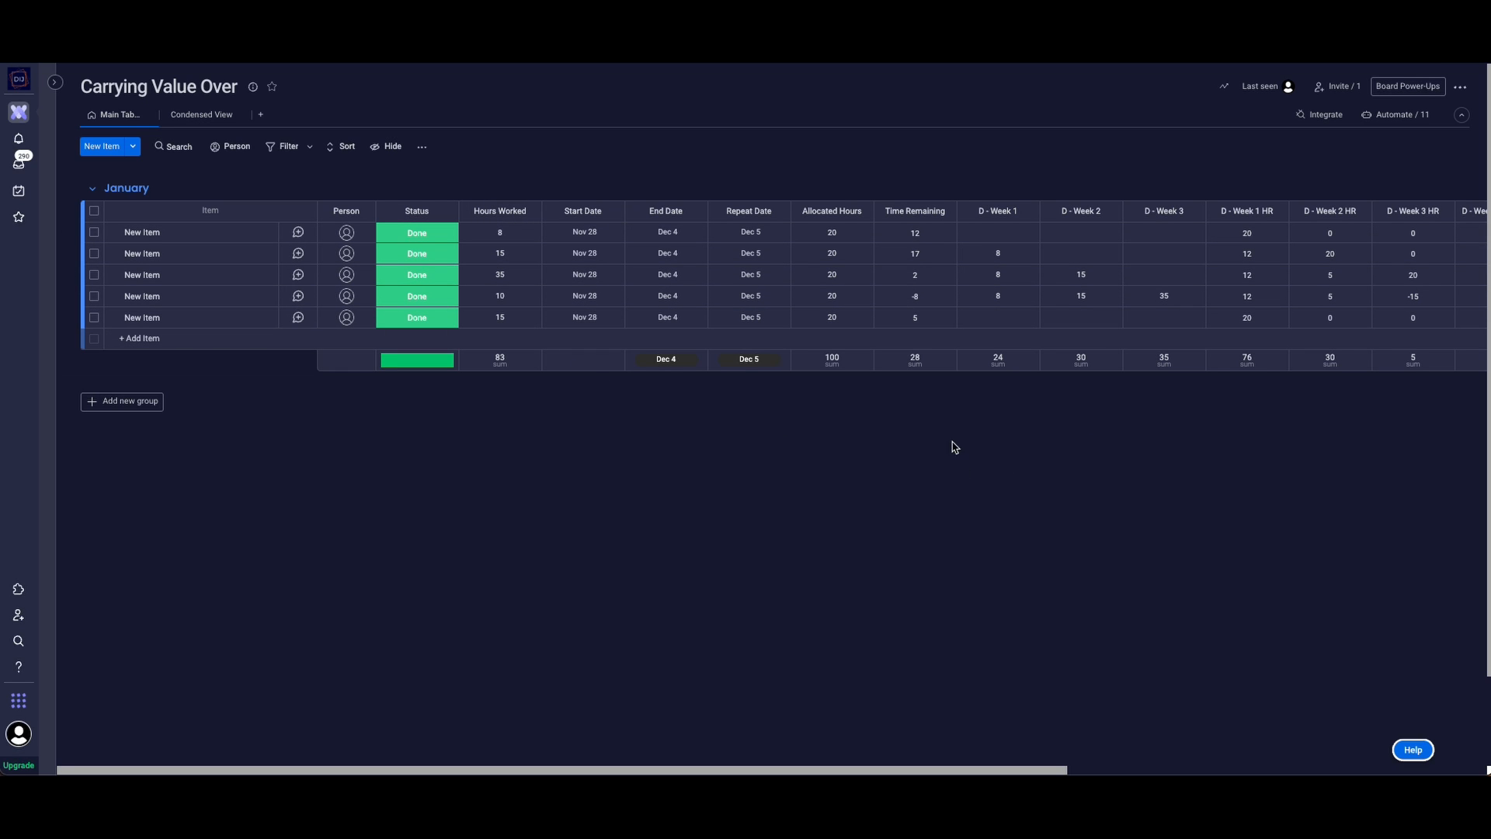
# Open the board's automations and review the full list of active recipes.
pyautogui.click(1404, 121)
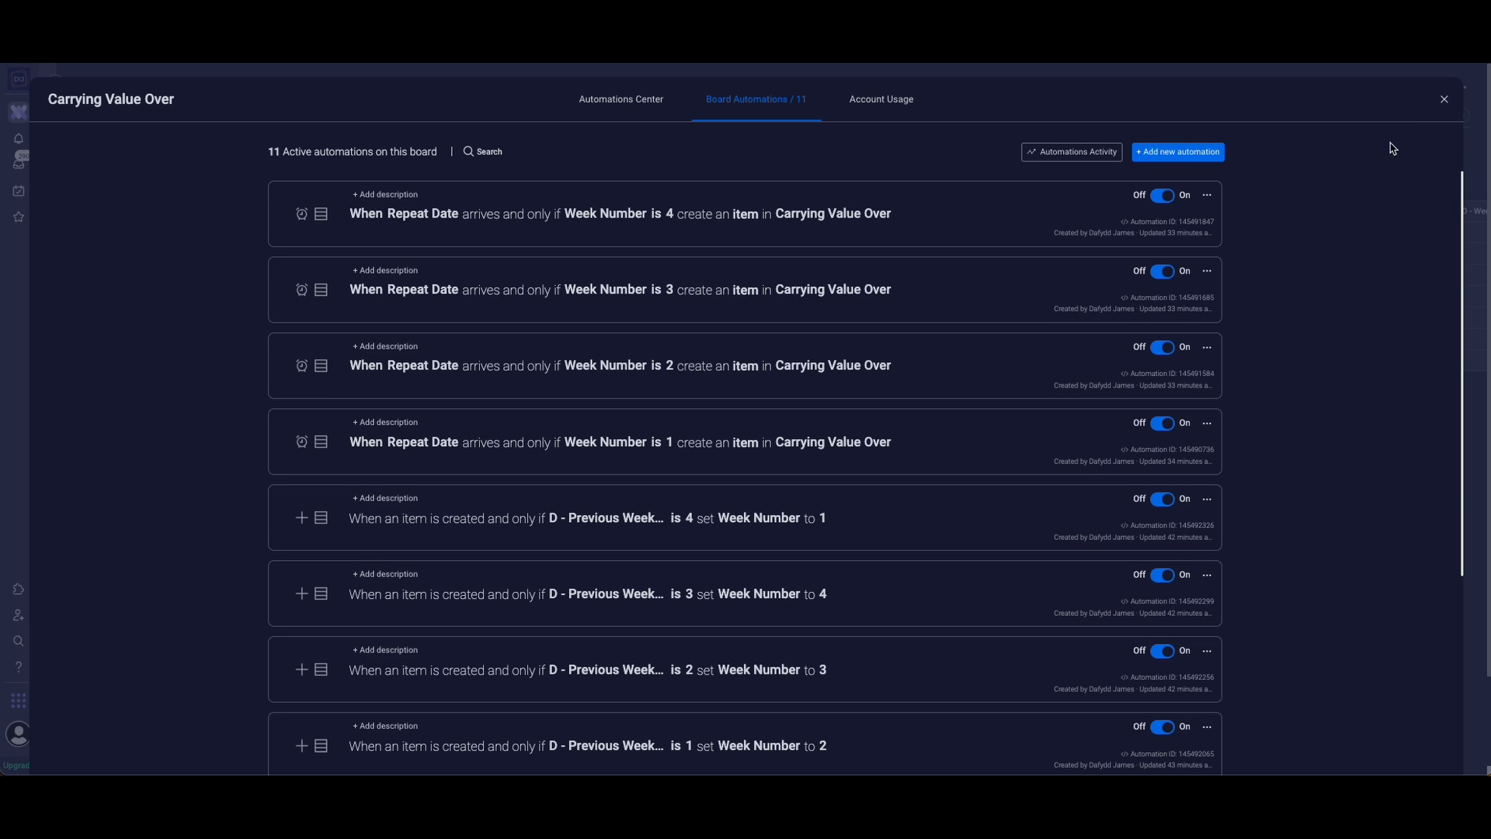
pyautogui.scroll(-5, 1330, 287)
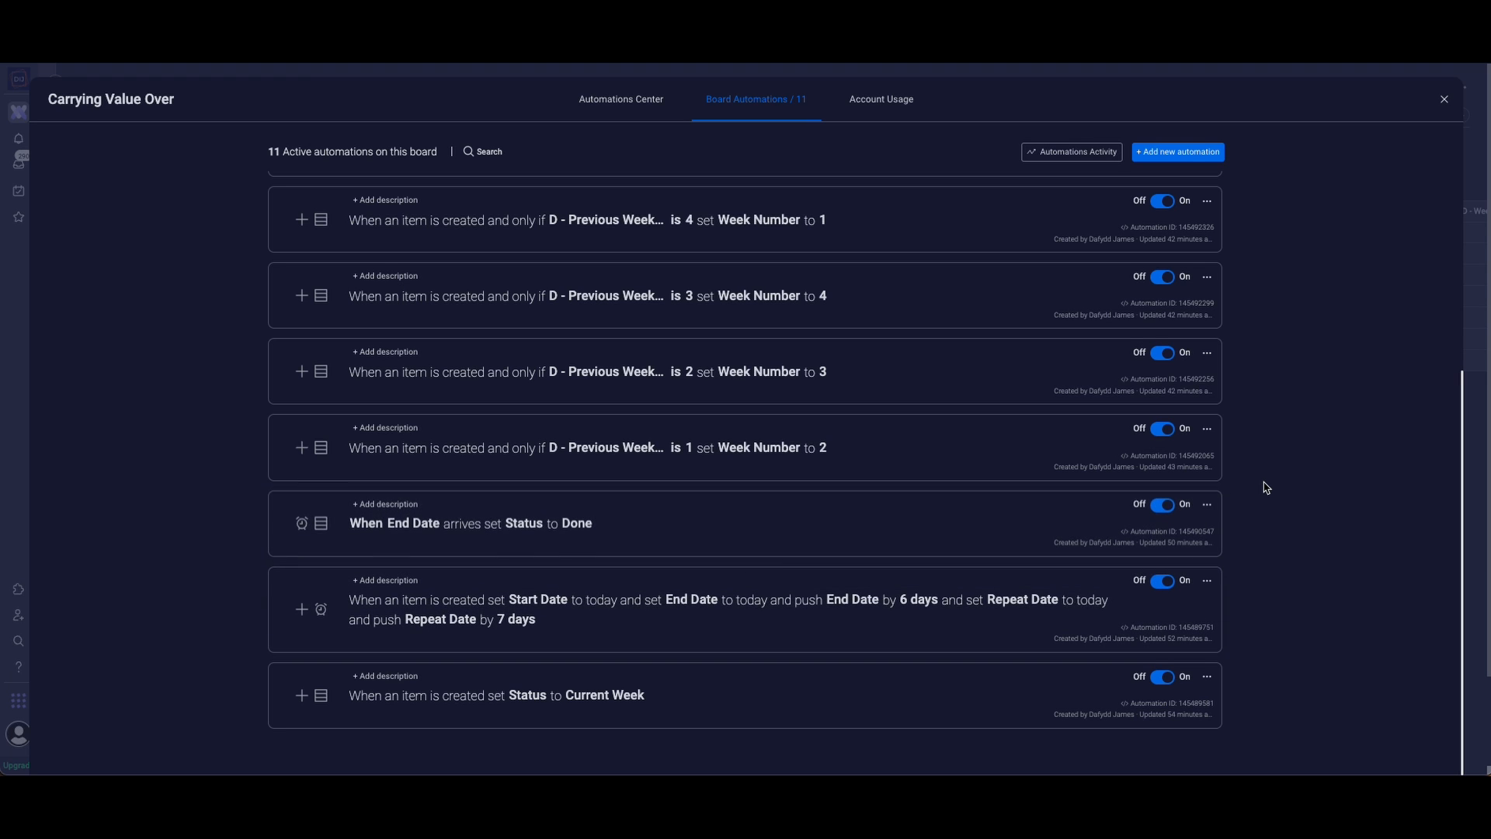
pyautogui.scroll(3, 1266, 487)
pyautogui.scroll(2, 1266, 487)
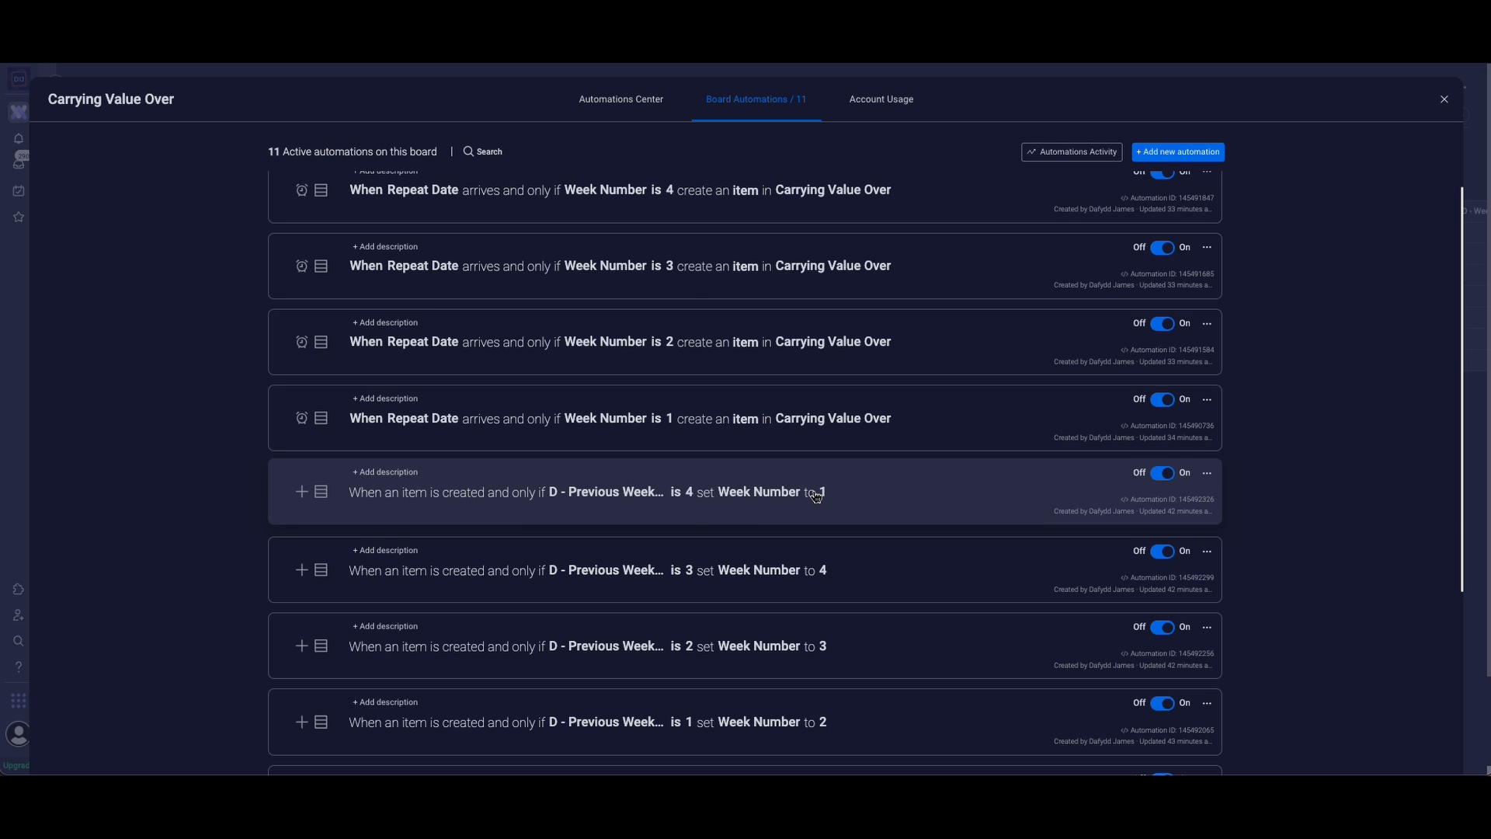
pyautogui.scroll(1, 1048, 497)
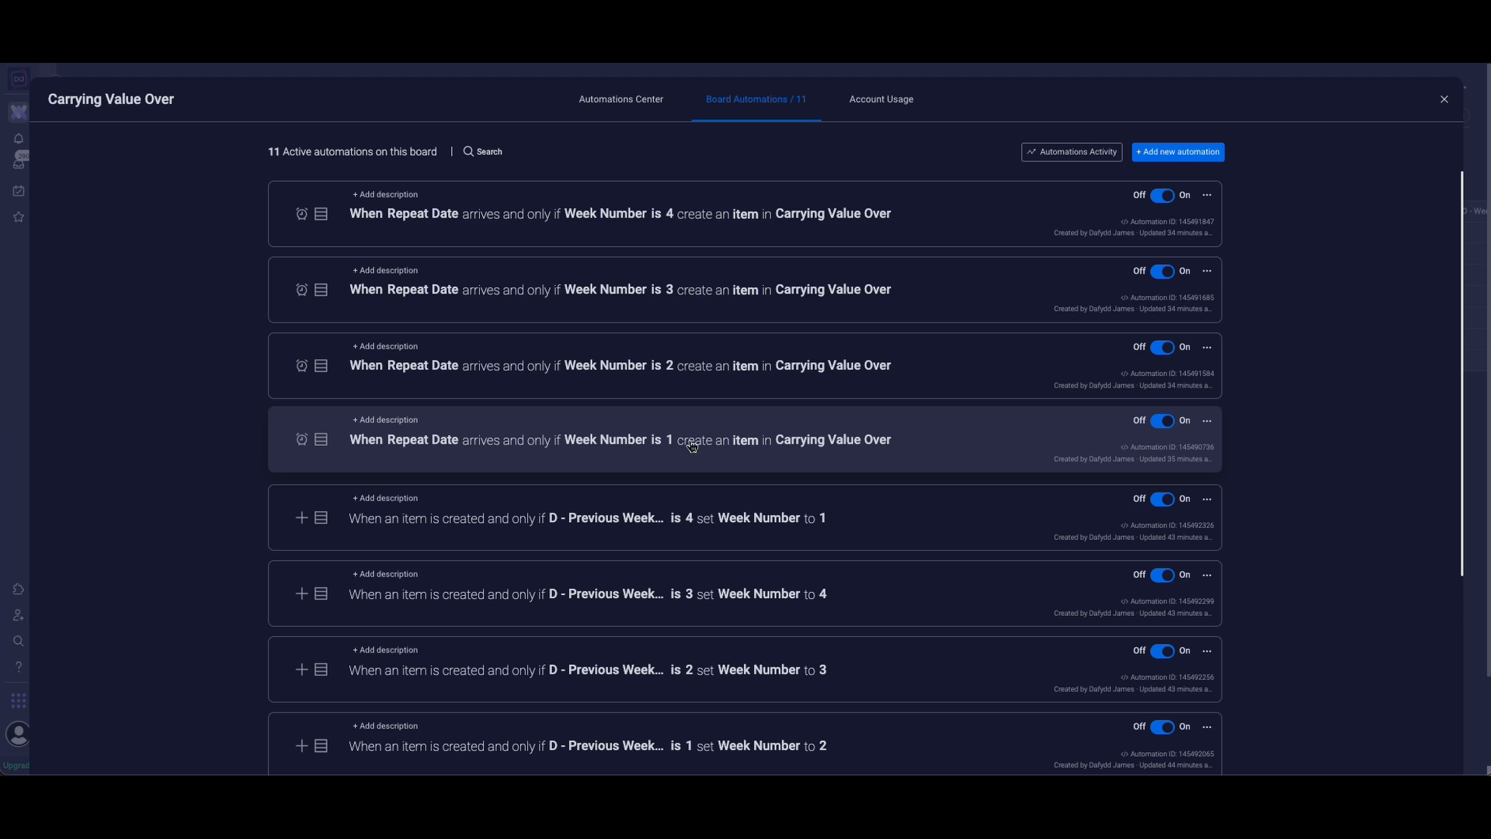
# Open the item mapping of the Repeat Date automation for Week Number 1 and examine how its columns are populated.
pyautogui.click(765, 447)
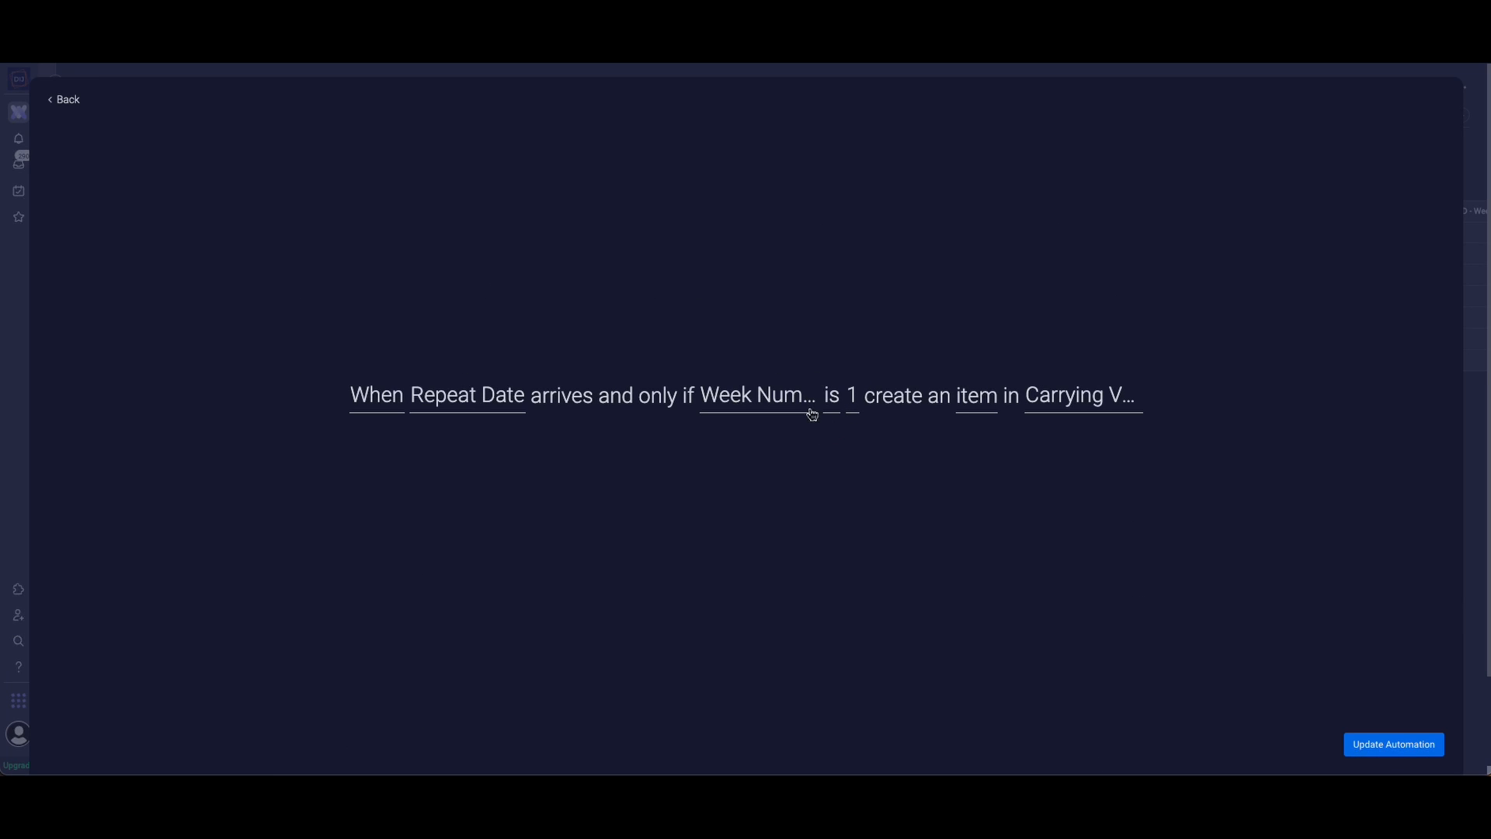
pyautogui.click(978, 400)
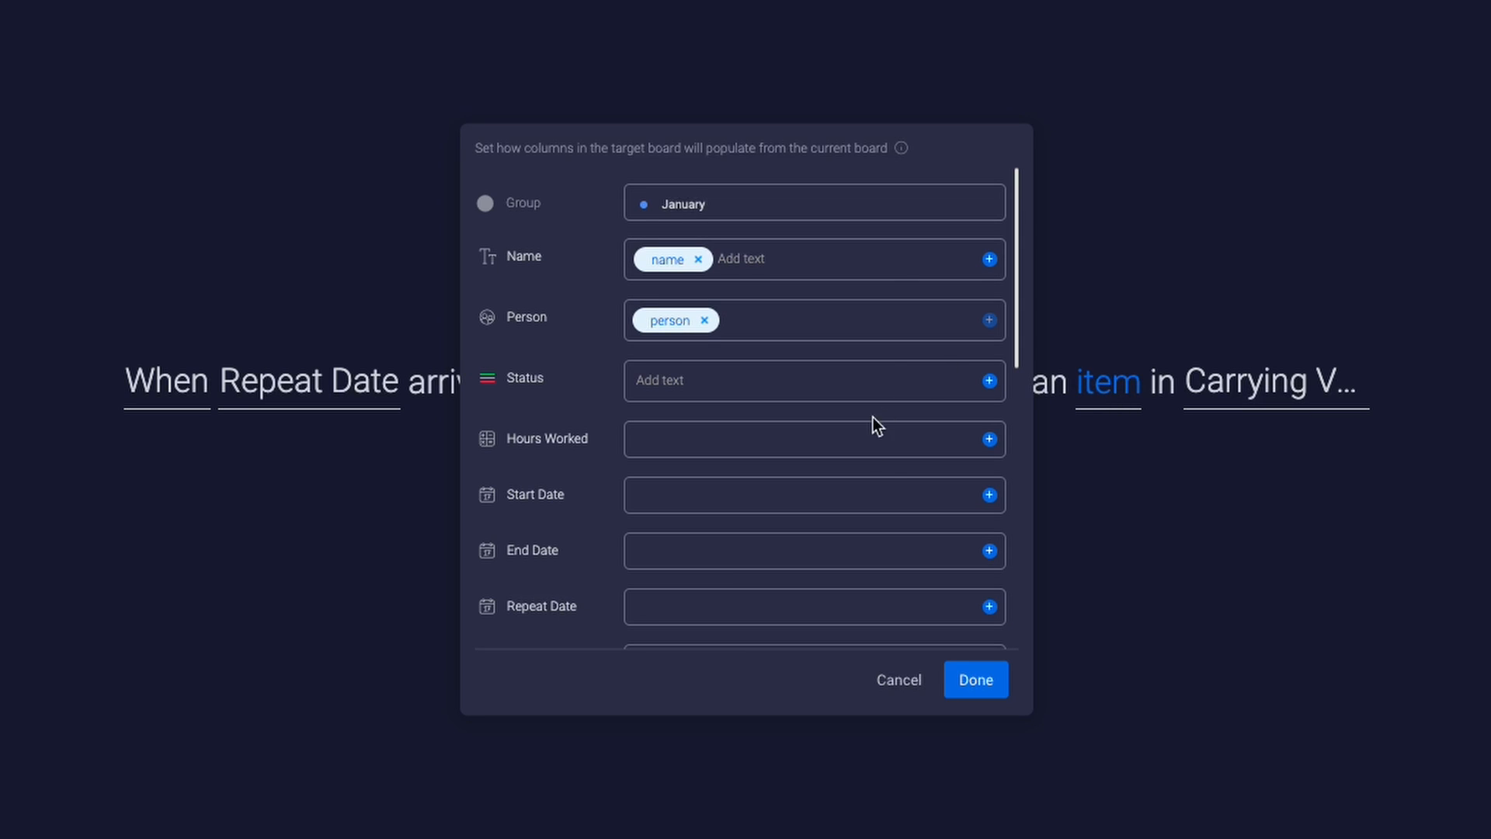
pyautogui.scroll(-5, 875, 425)
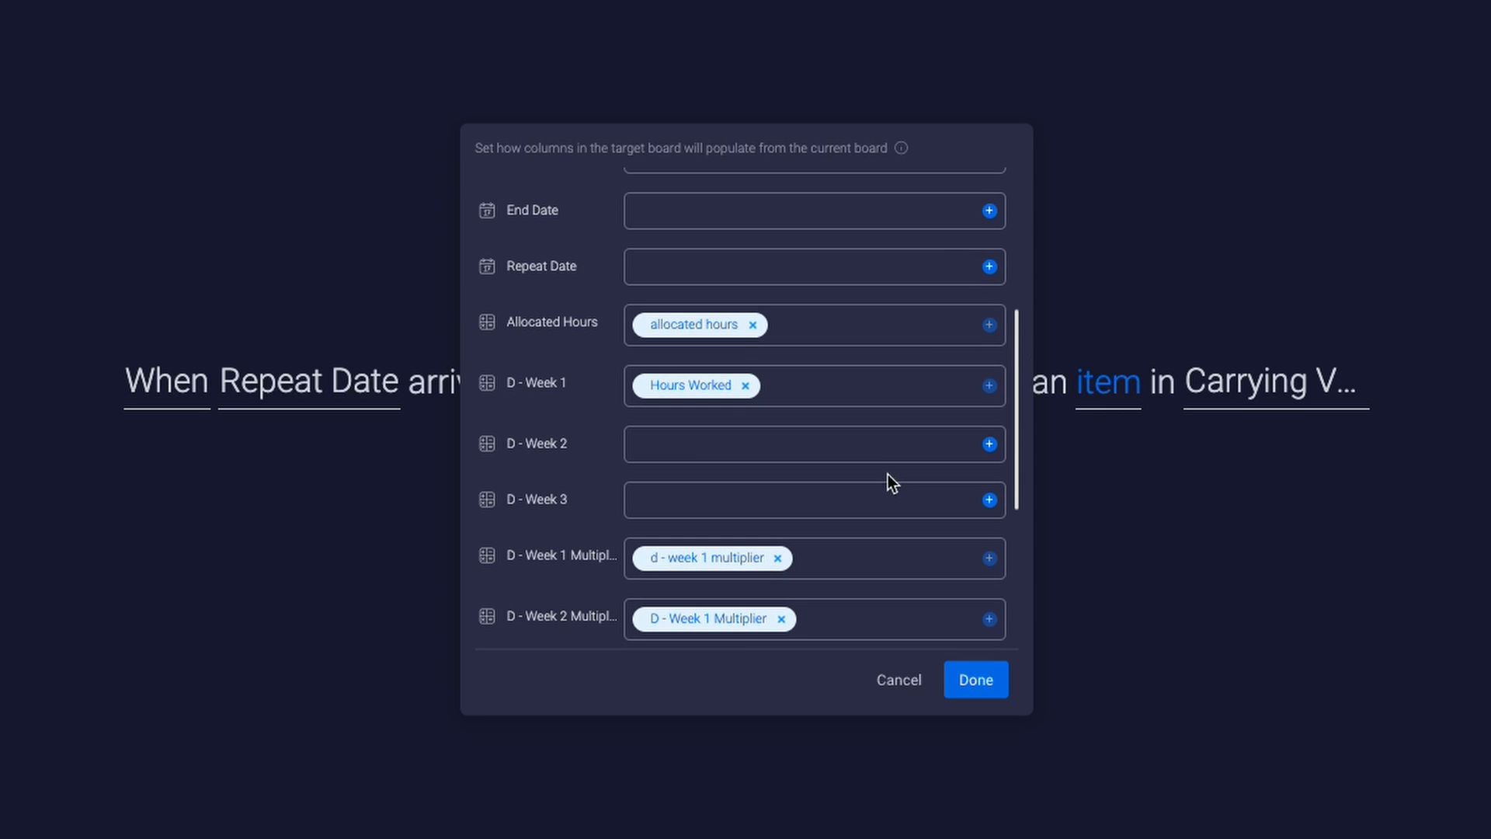
pyautogui.scroll(5, 888, 483)
pyautogui.scroll(-1, 865, 458)
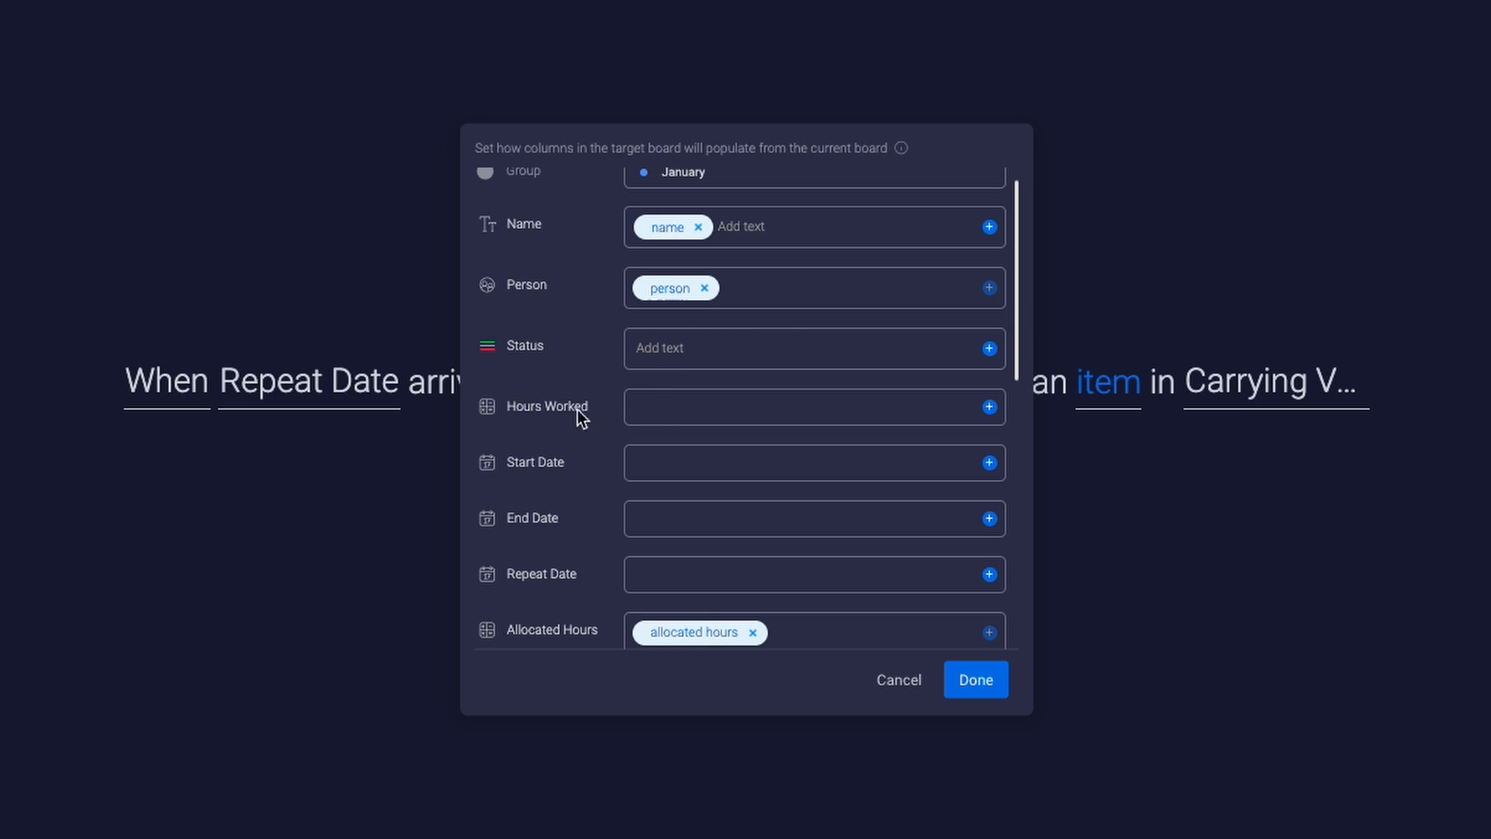
pyautogui.scroll(-5, 668, 413)
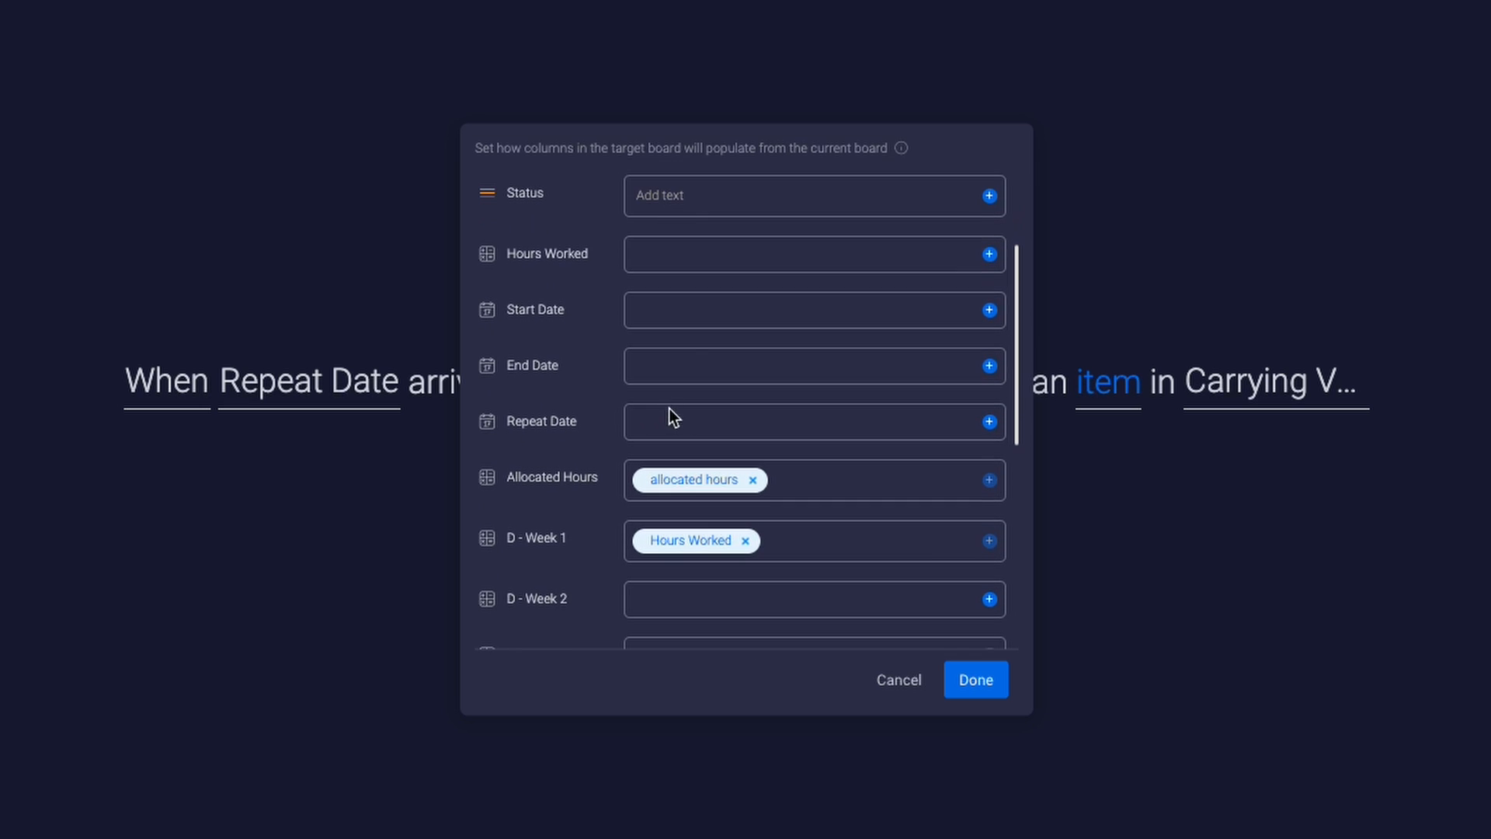
pyautogui.scroll(-2, 665, 319)
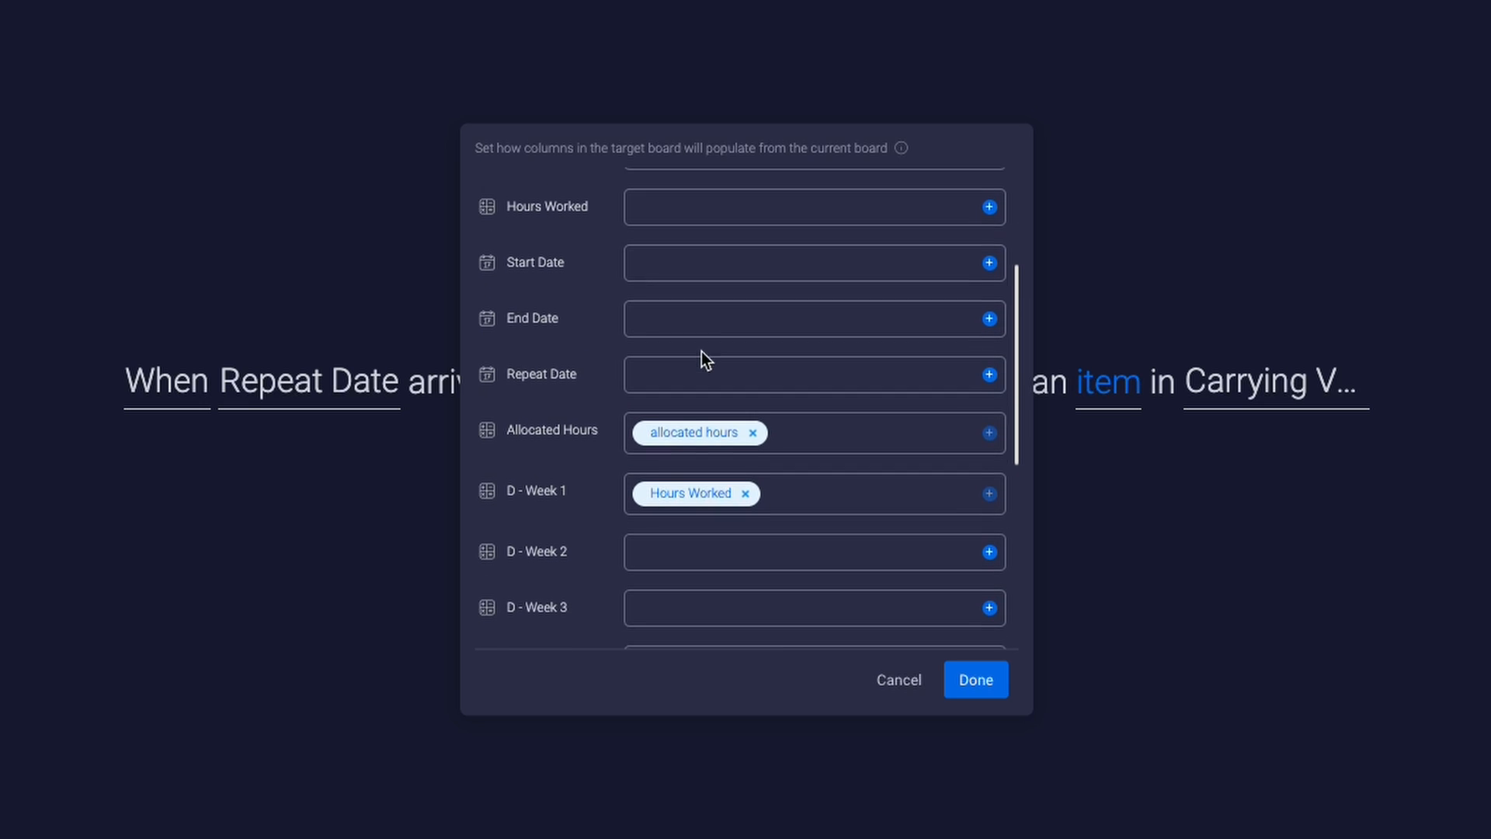
pyautogui.scroll(-8, 855, 356)
pyautogui.scroll(5, 853, 354)
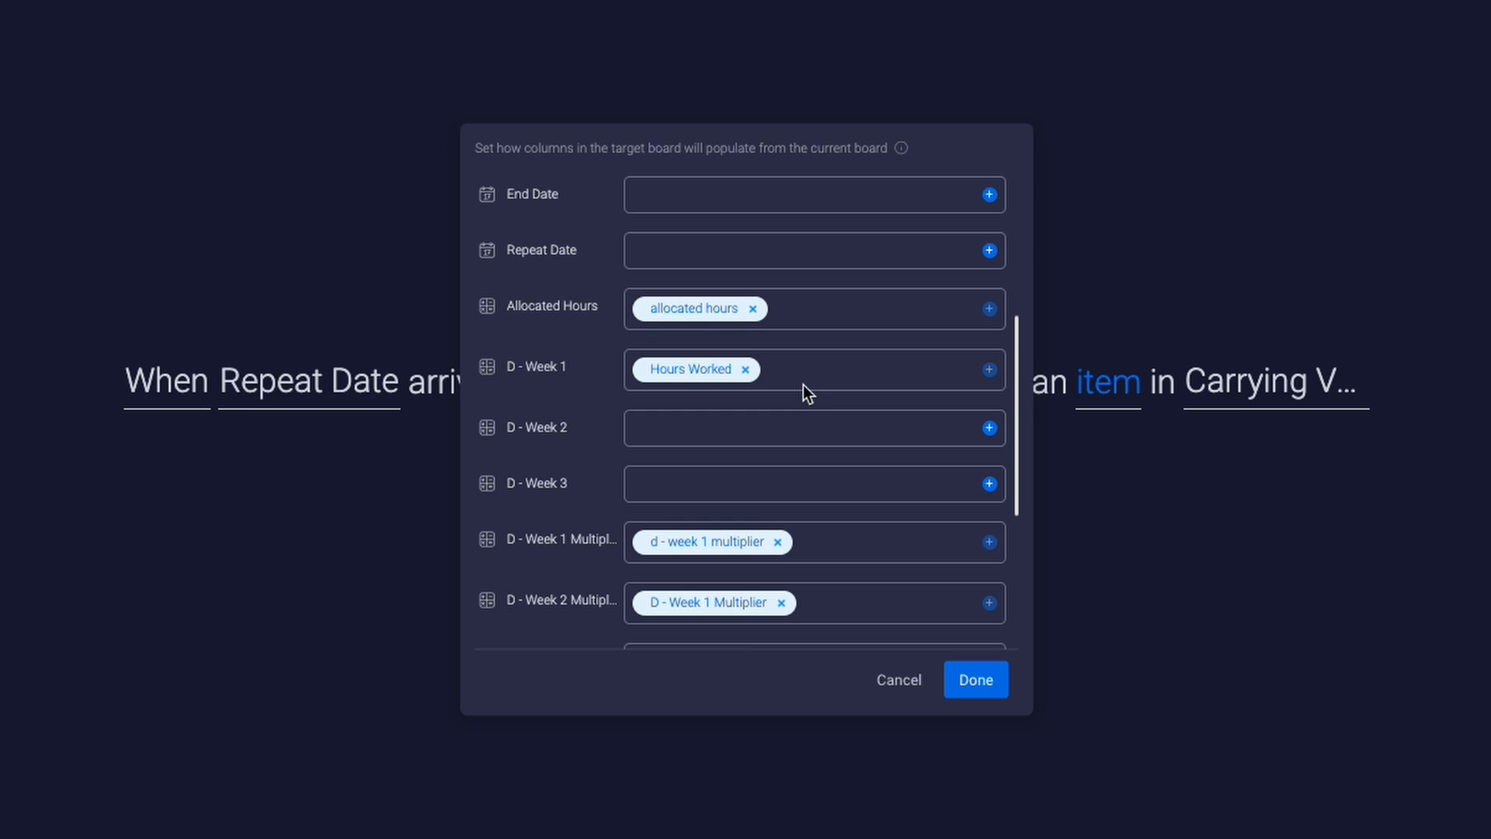
pyautogui.scroll(-1, 803, 385)
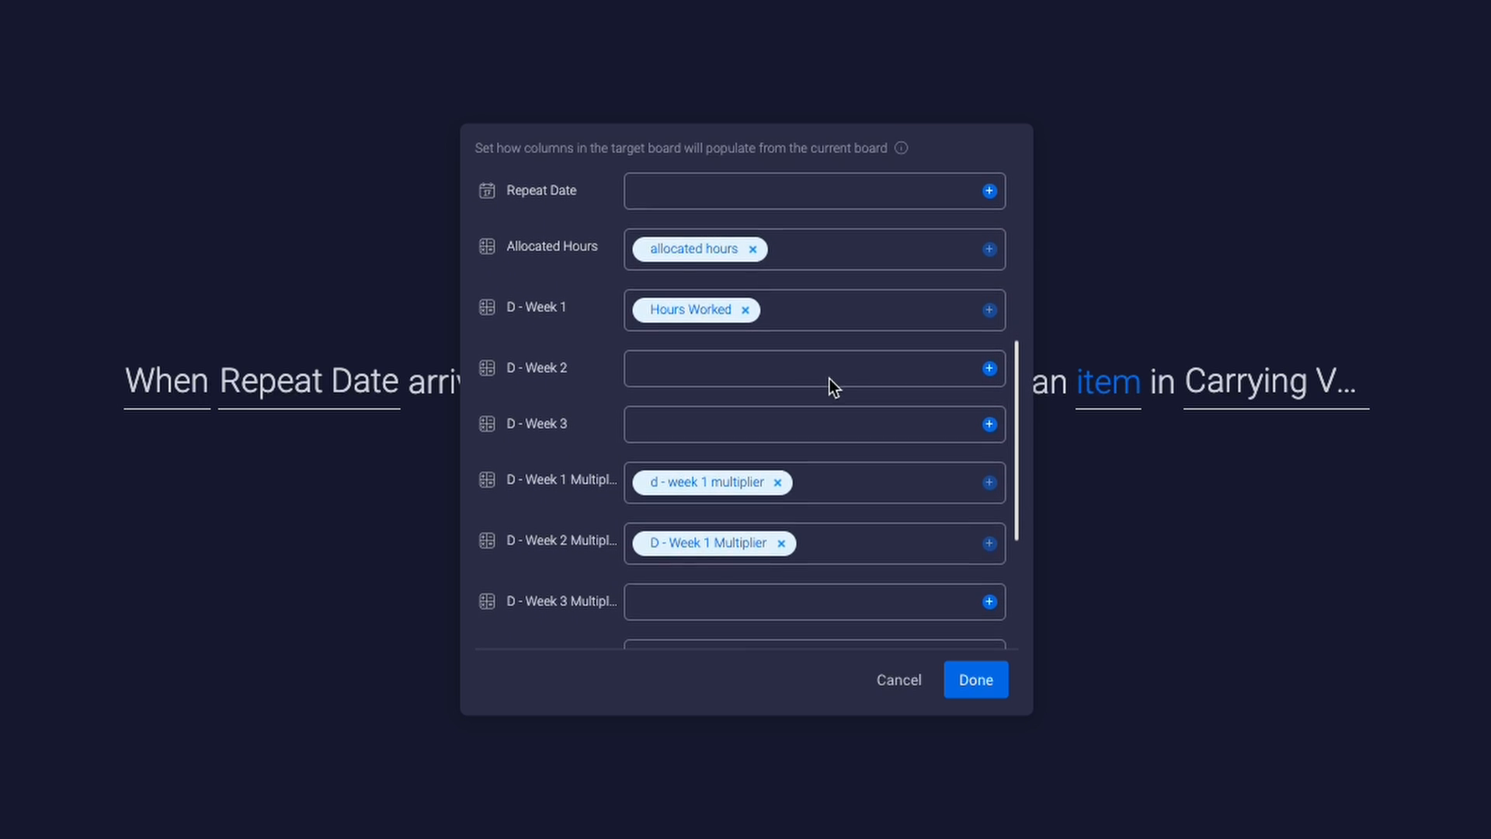
pyautogui.scroll(-1, 808, 428)
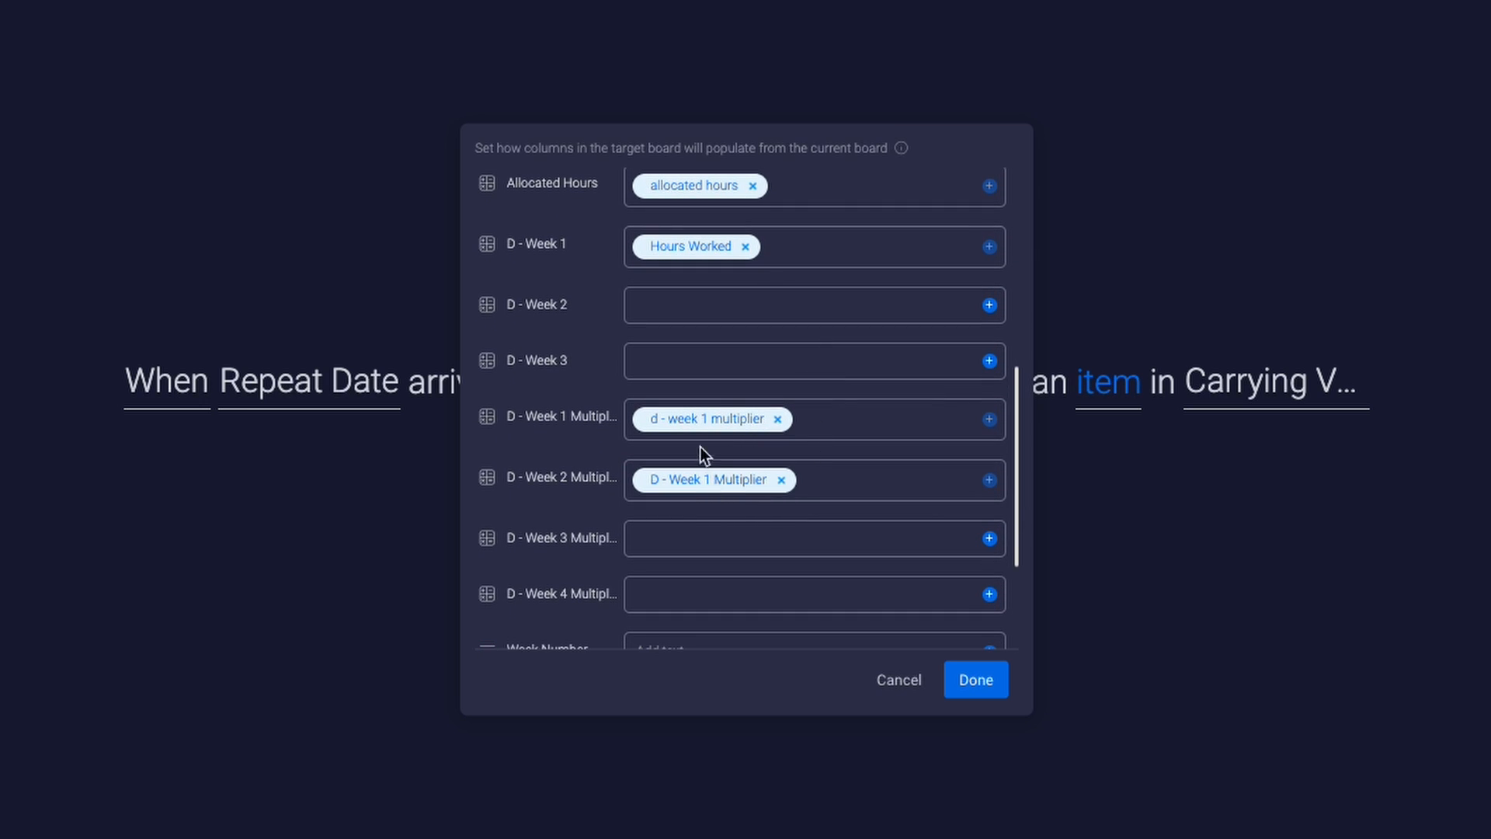
# Check the multiplier, Week Number and previous-week mappings in the Week Number 1 automation, then confirm the mapping and update the automation.
pyautogui.click(707, 427)
pyautogui.click(606, 490)
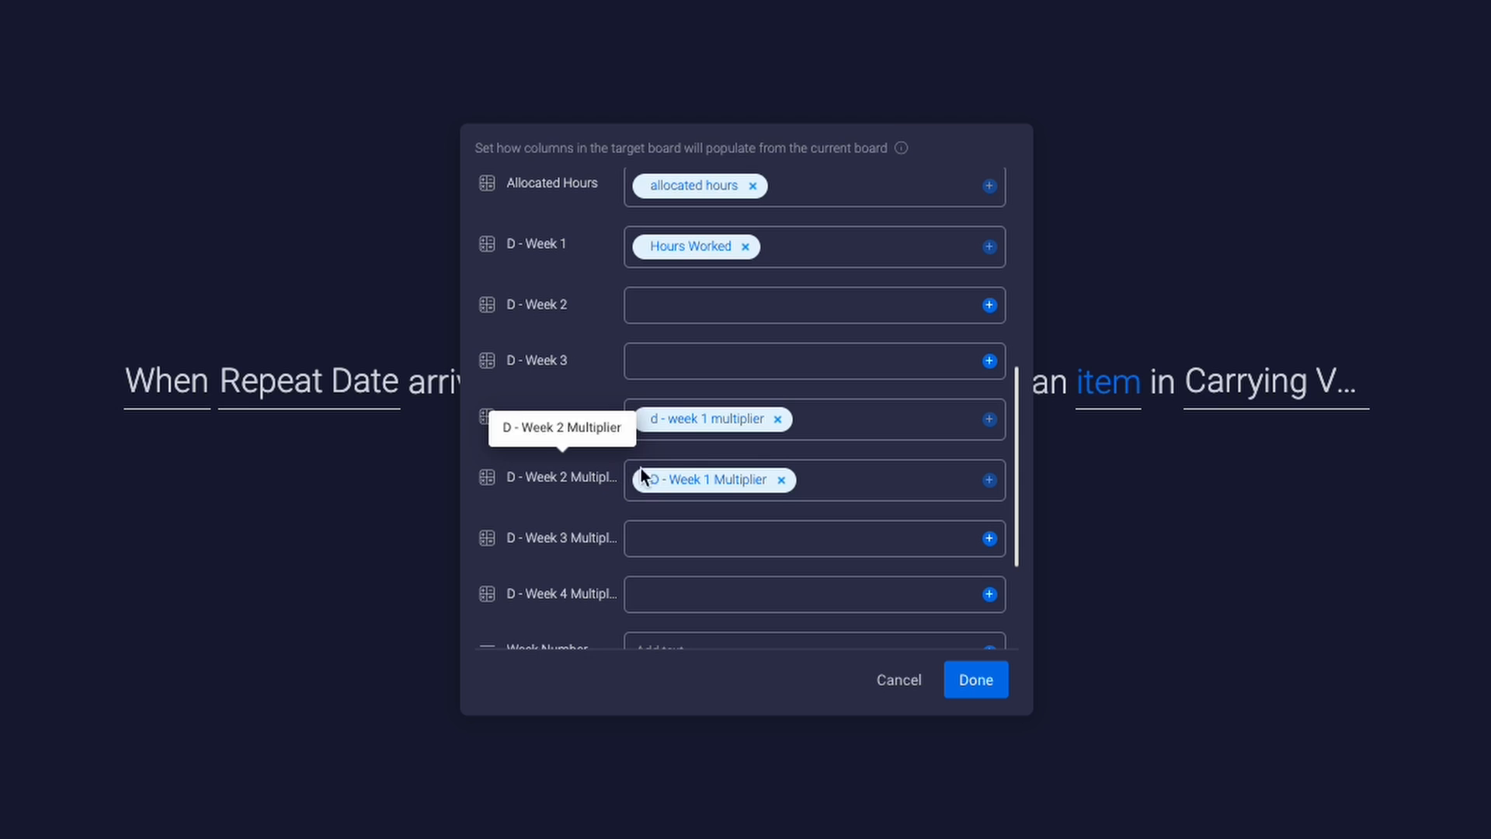
pyautogui.scroll(1, 683, 458)
pyautogui.scroll(1, 697, 445)
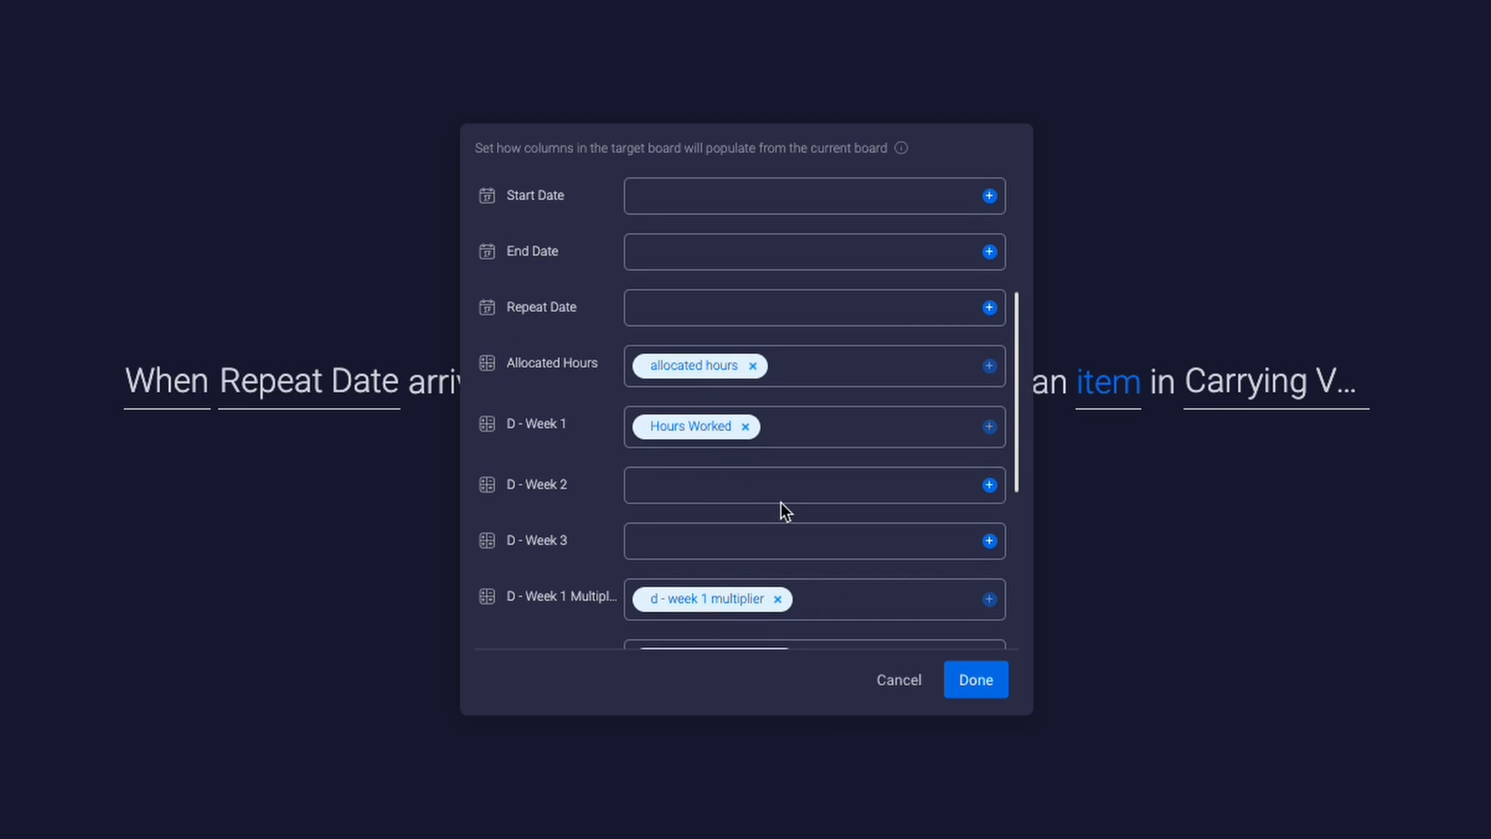
pyautogui.scroll(-3, 785, 502)
pyautogui.scroll(1, 789, 499)
pyautogui.scroll(-5, 789, 500)
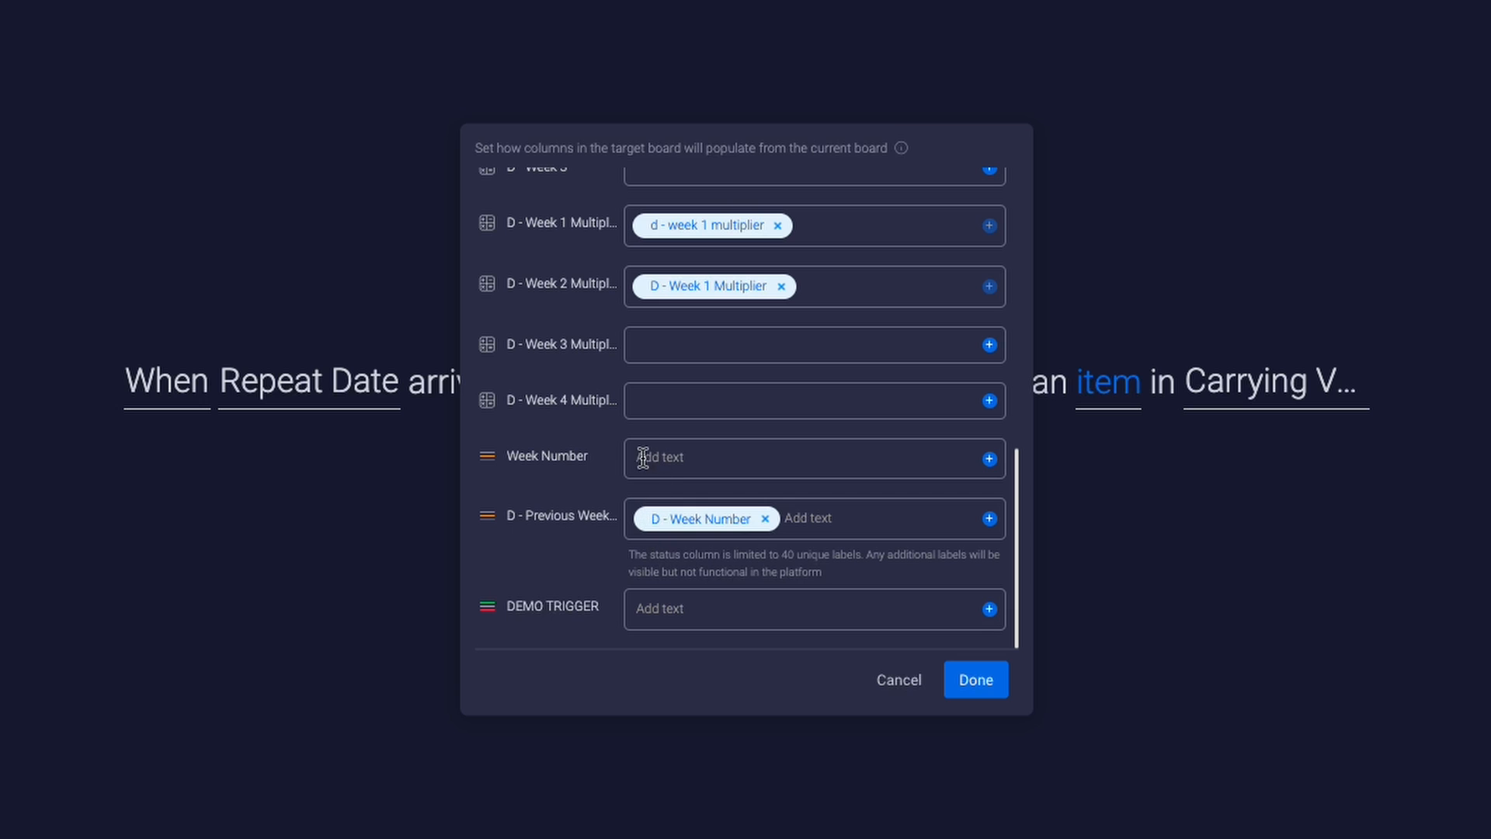
pyautogui.click(594, 466)
pyautogui.click(976, 693)
pyautogui.click(1355, 744)
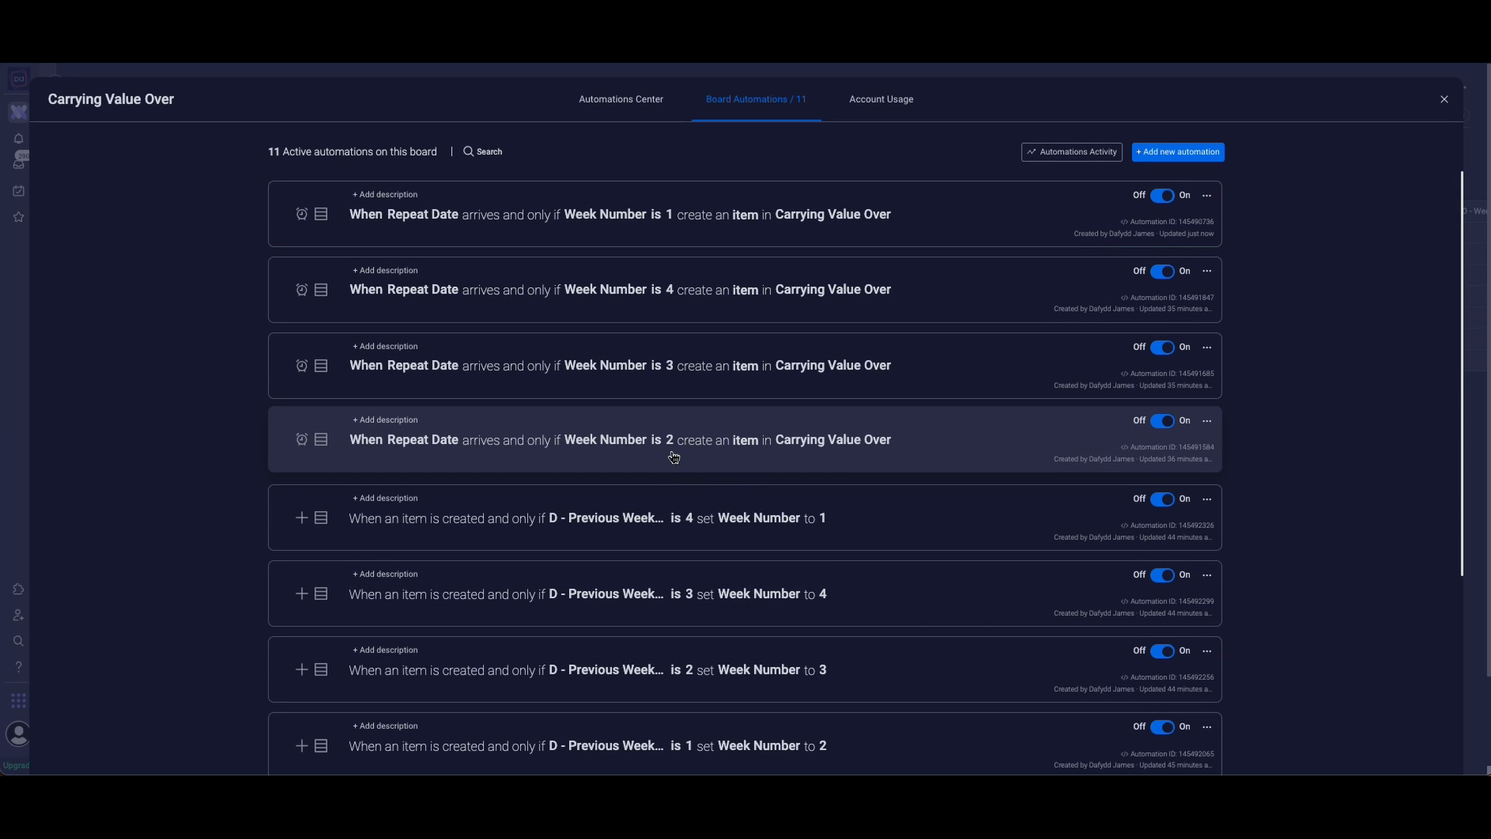
# Open the item mapping of the Repeat Date automation for Week Number 2 and examine the D - Week 1 and D - Week 2 fields.
pyautogui.click(678, 456)
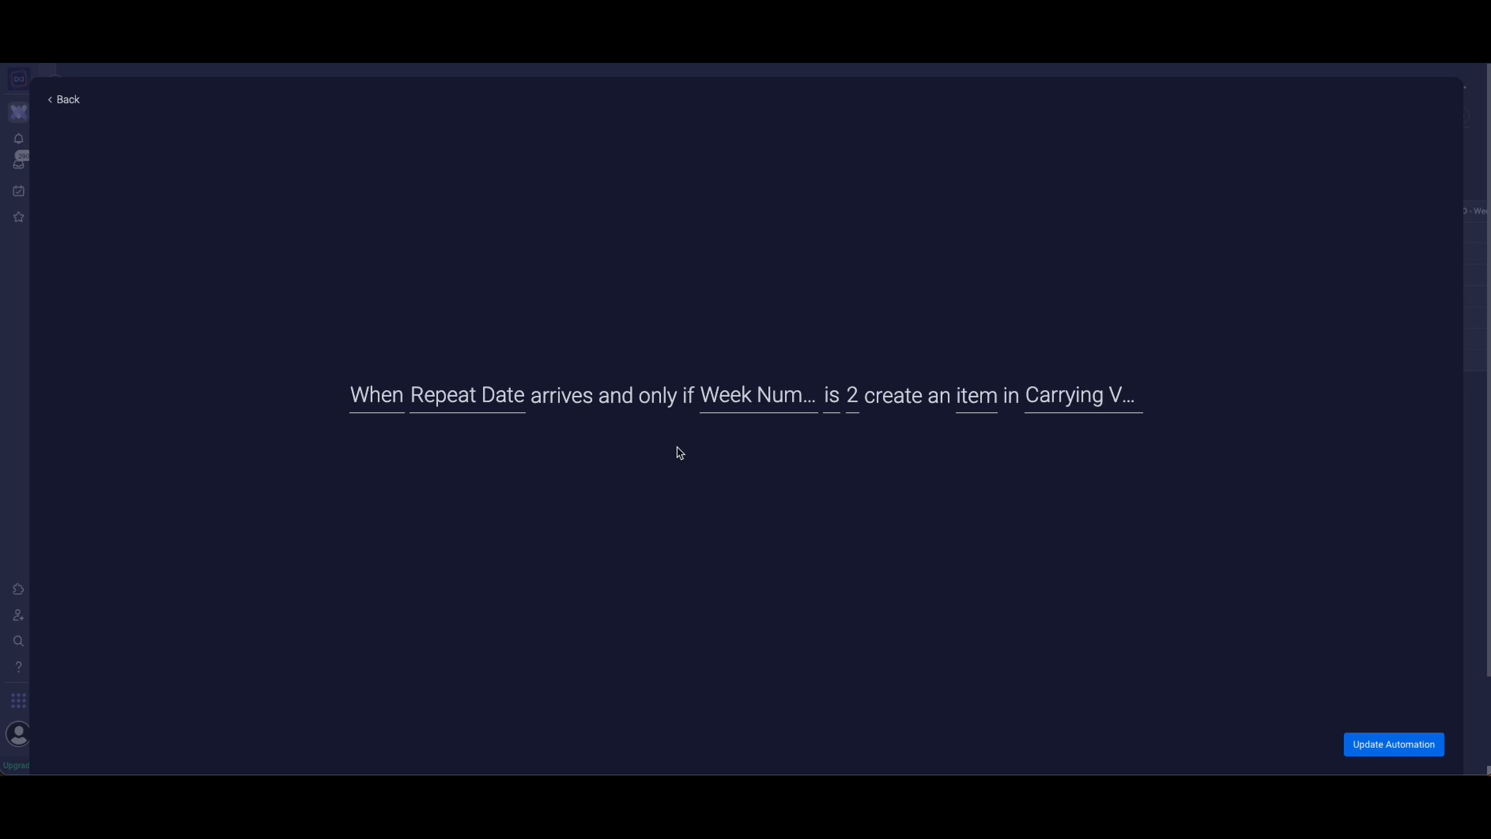
pyautogui.click(981, 407)
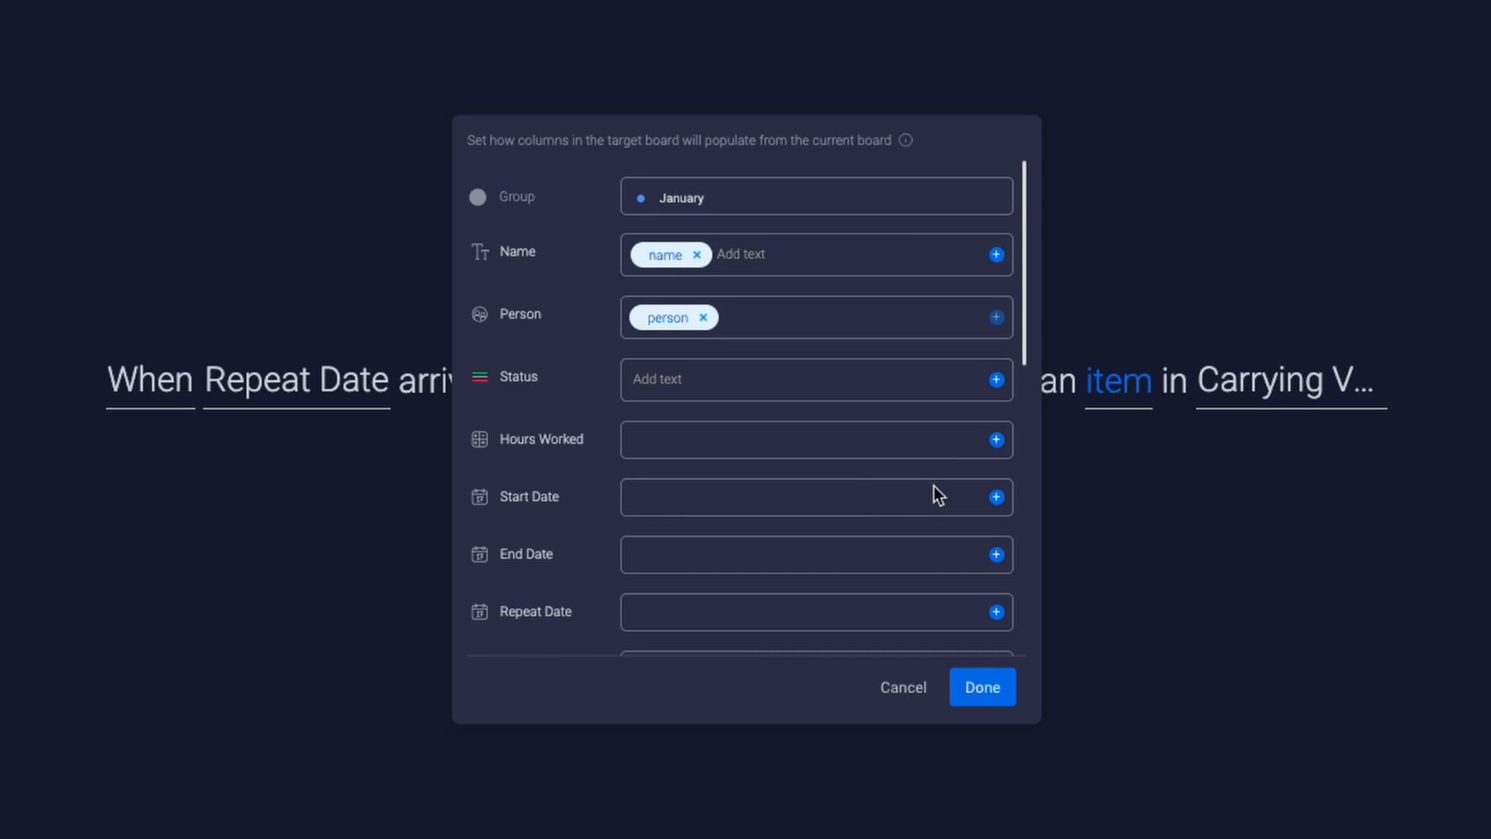
pyautogui.scroll(-10, 861, 486)
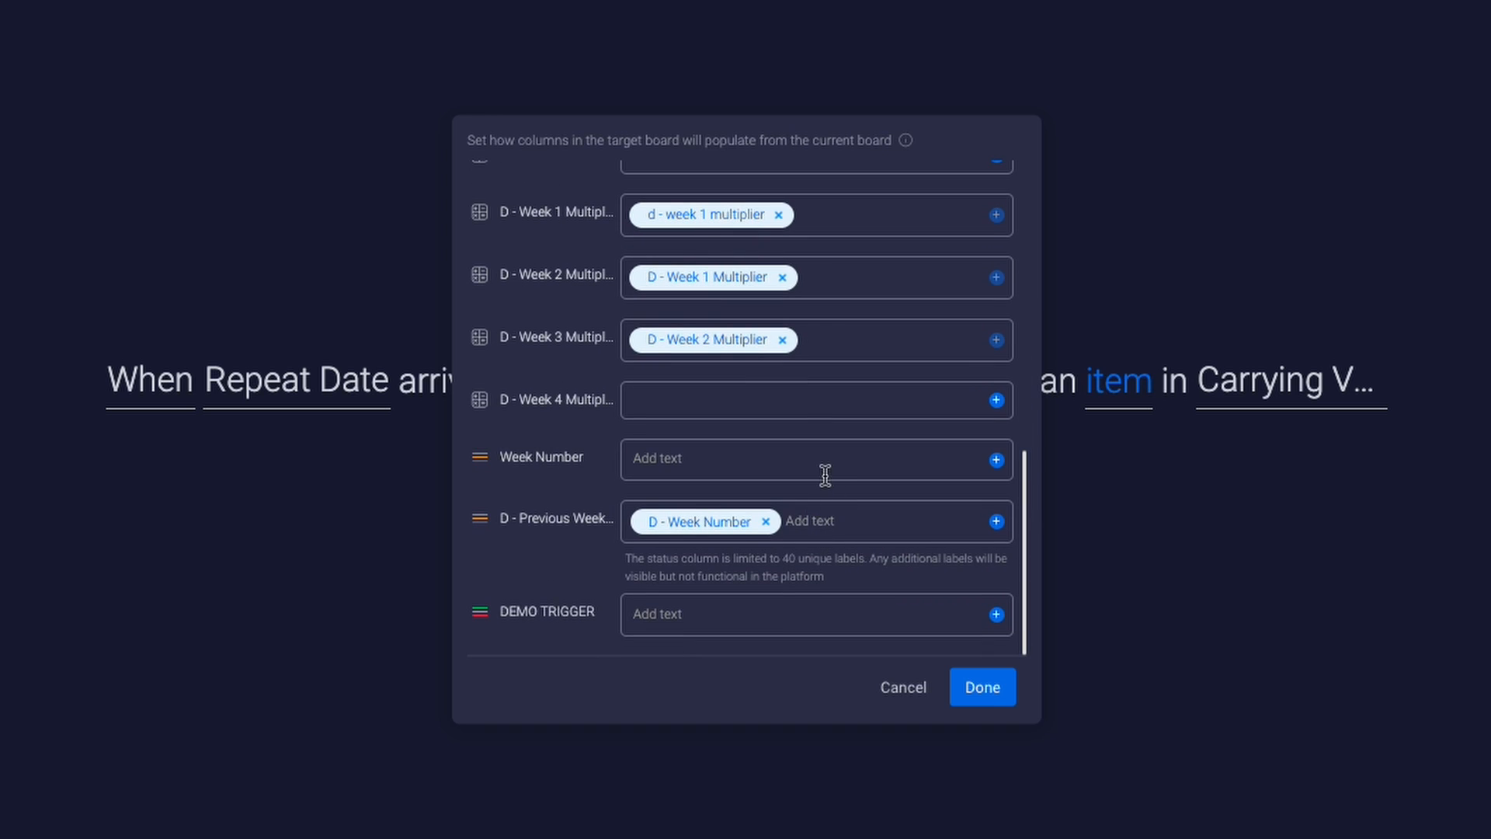
pyautogui.scroll(5, 825, 476)
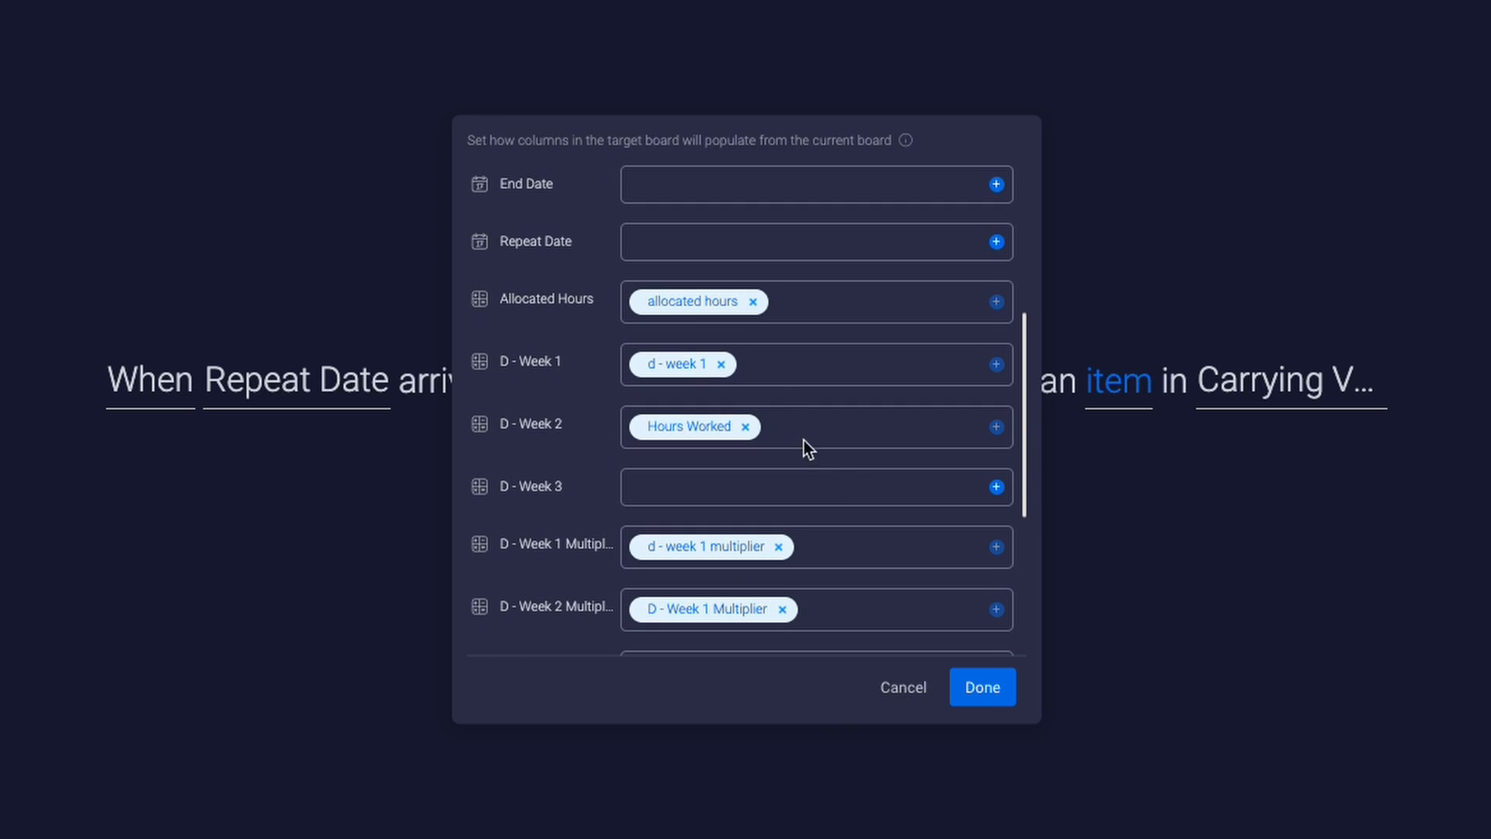
pyautogui.moveTo(646, 370); pyautogui.dragTo(700, 368)
pyautogui.moveTo(668, 434); pyautogui.dragTo(712, 427)
pyautogui.moveTo(525, 437); pyautogui.dragTo(559, 435)
# Check the multiplier and previous-week mappings in the Week Number 2 automation, then confirm the mapping and update the automation.
pyautogui.scroll(-1, 744, 450)
pyautogui.scroll(-3, 747, 448)
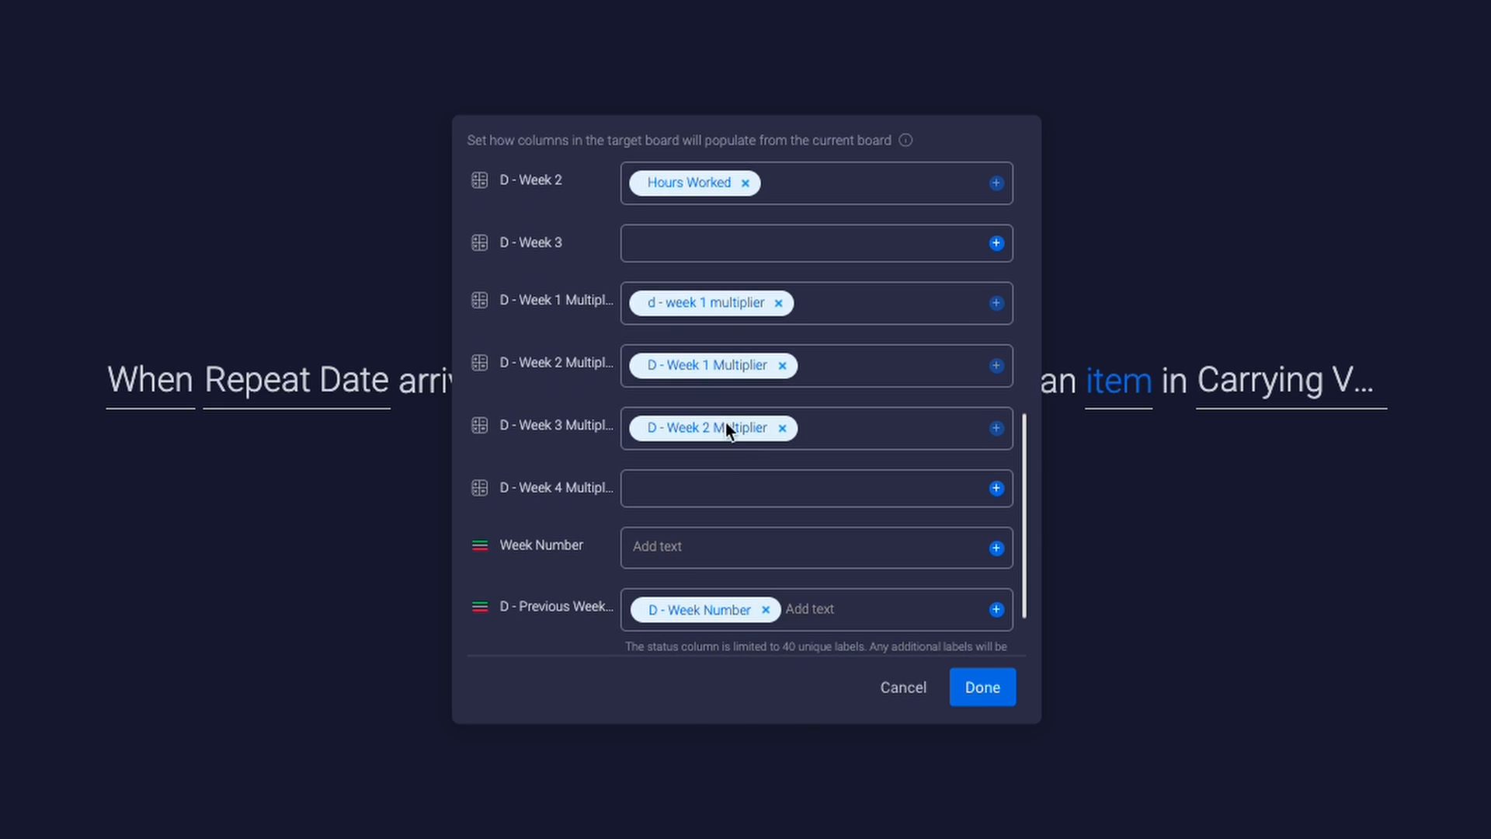
pyautogui.click(645, 437)
pyautogui.moveTo(645, 436); pyautogui.dragTo(761, 430)
pyautogui.click(576, 436)
pyautogui.scroll(-1, 728, 439)
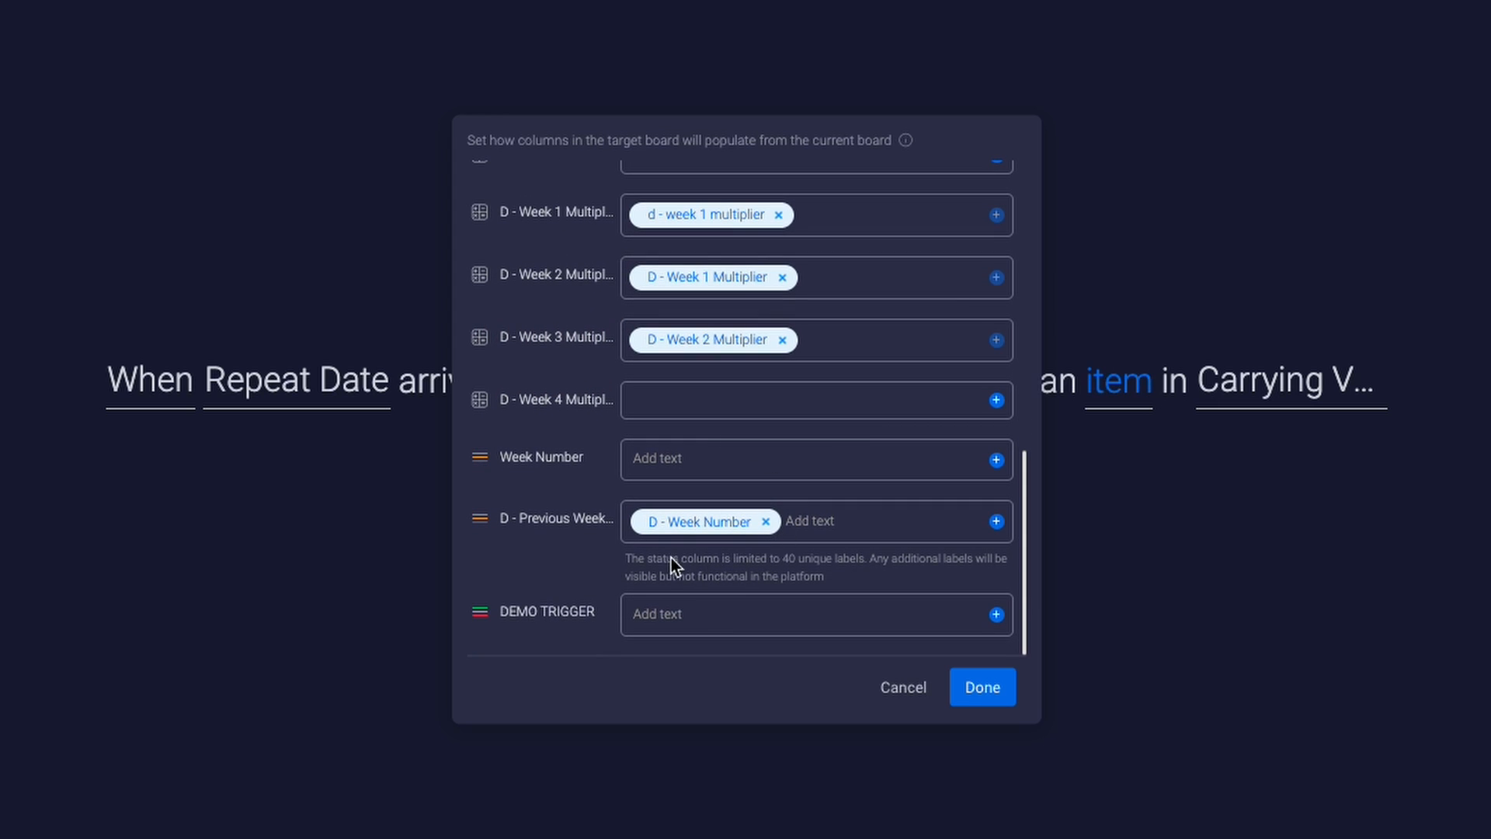
pyautogui.click(983, 688)
pyautogui.click(1386, 741)
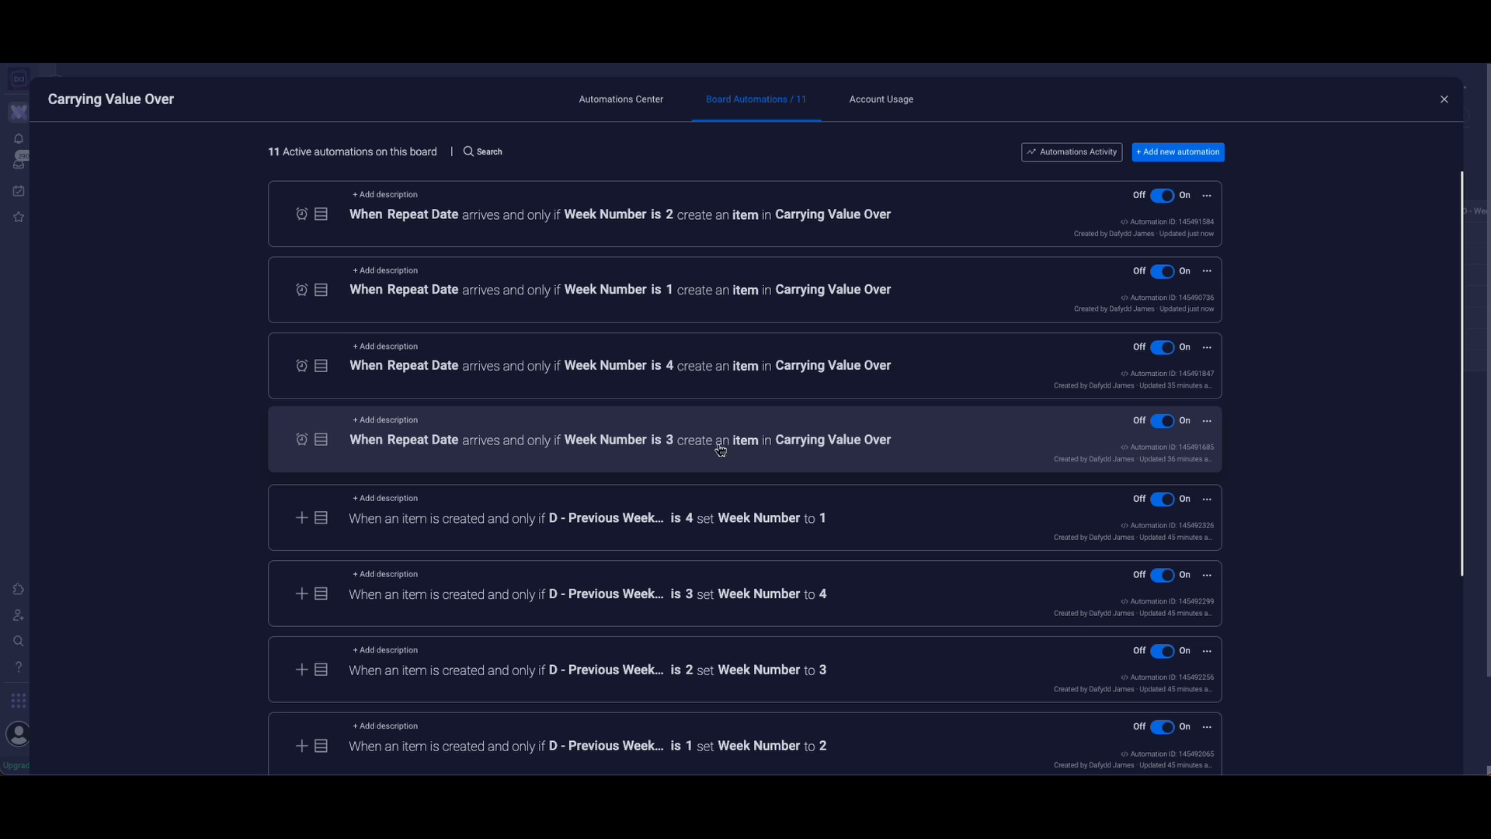
# Open the item mapping of the Repeat Date automation for Week Number 3 and examine the D - Week 1 to D - Week 3 fields.
pyautogui.click(696, 454)
pyautogui.click(999, 410)
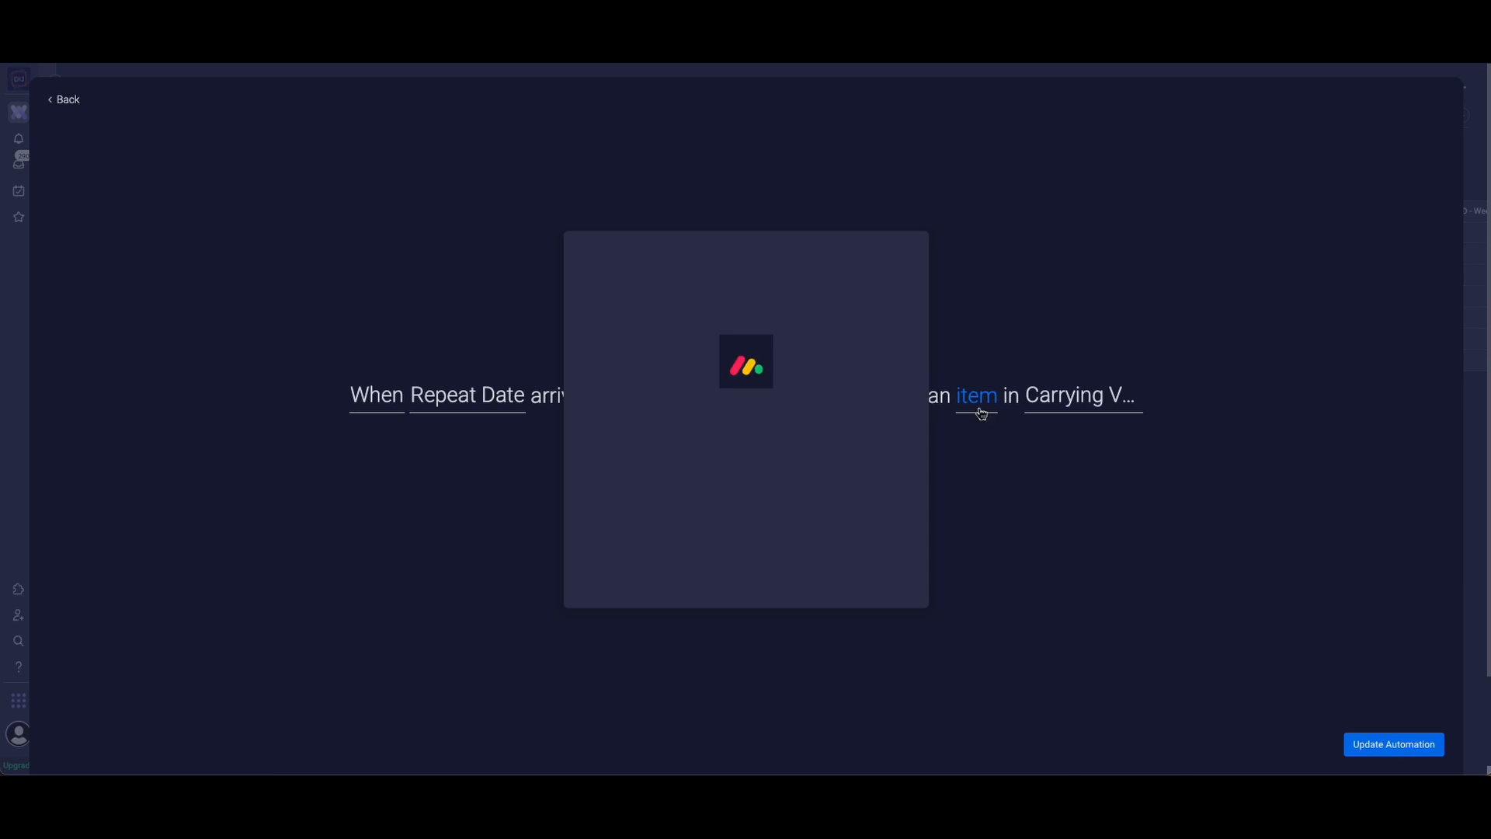
pyautogui.scroll(-8, 796, 468)
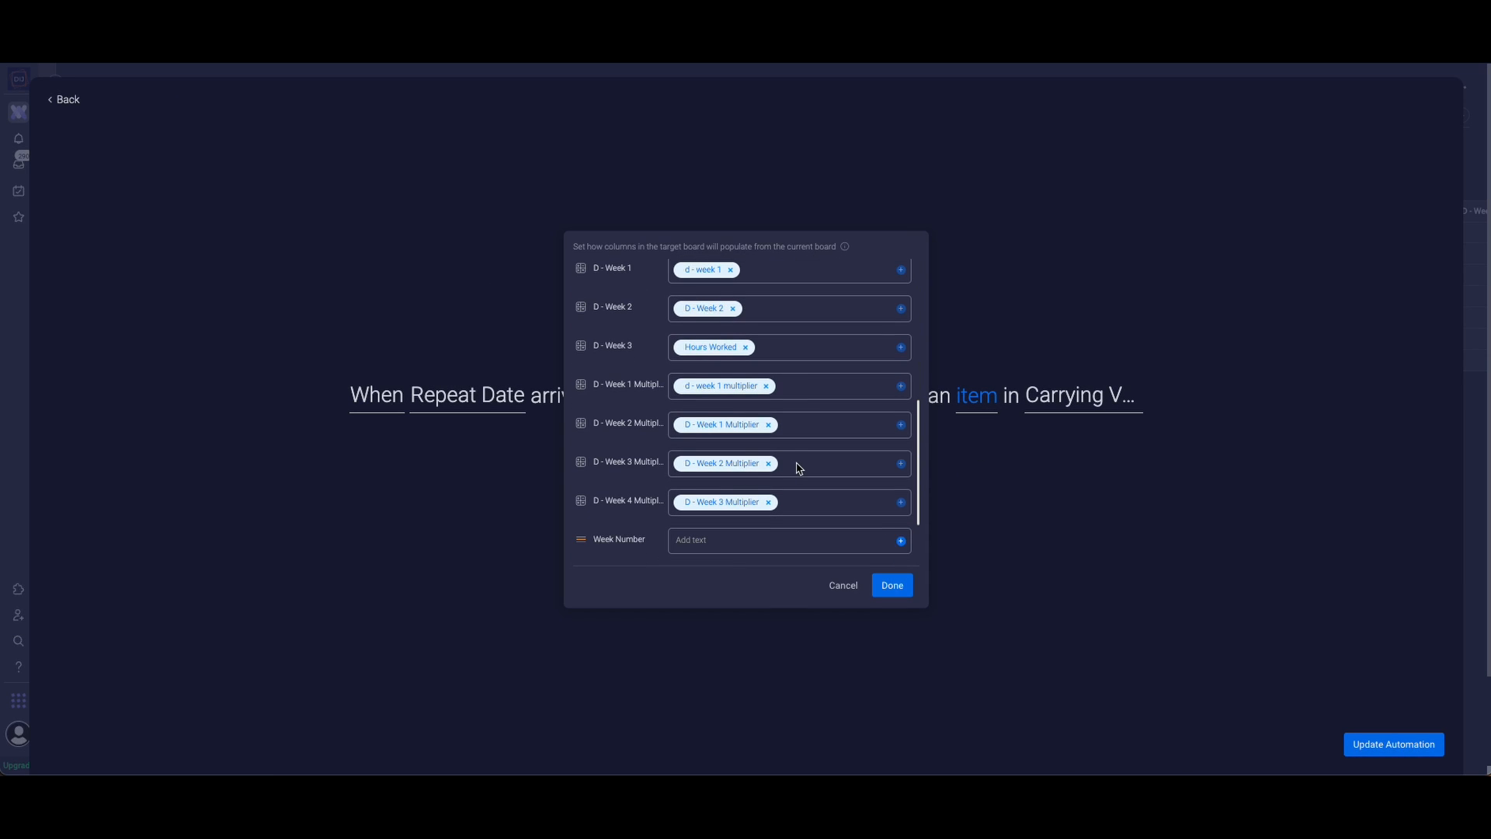
pyautogui.scroll(2, 799, 467)
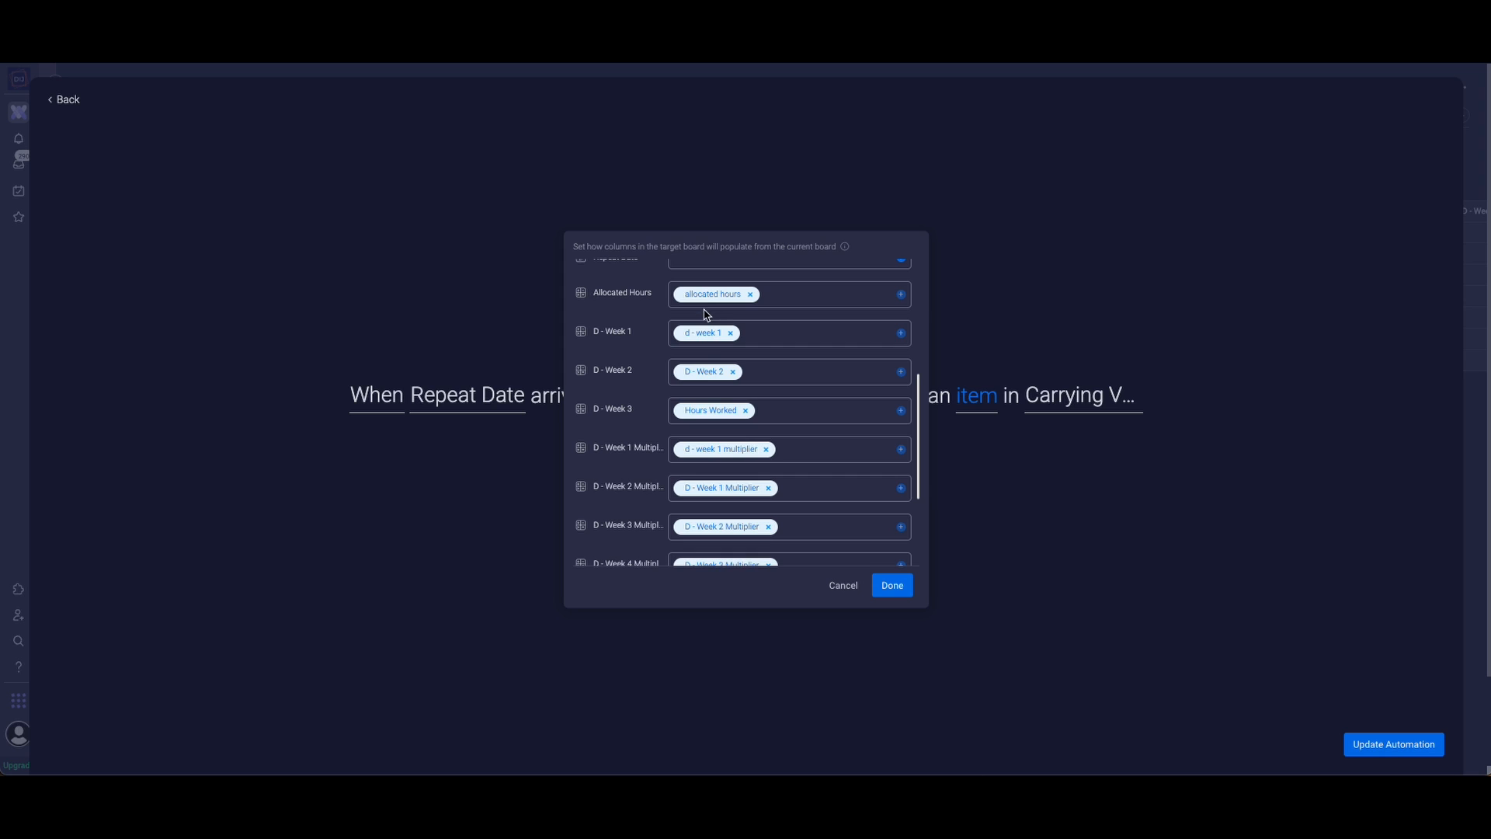
pyautogui.click(629, 335)
pyautogui.click(703, 341)
pyautogui.click(614, 377)
pyautogui.click(704, 374)
pyautogui.click(626, 417)
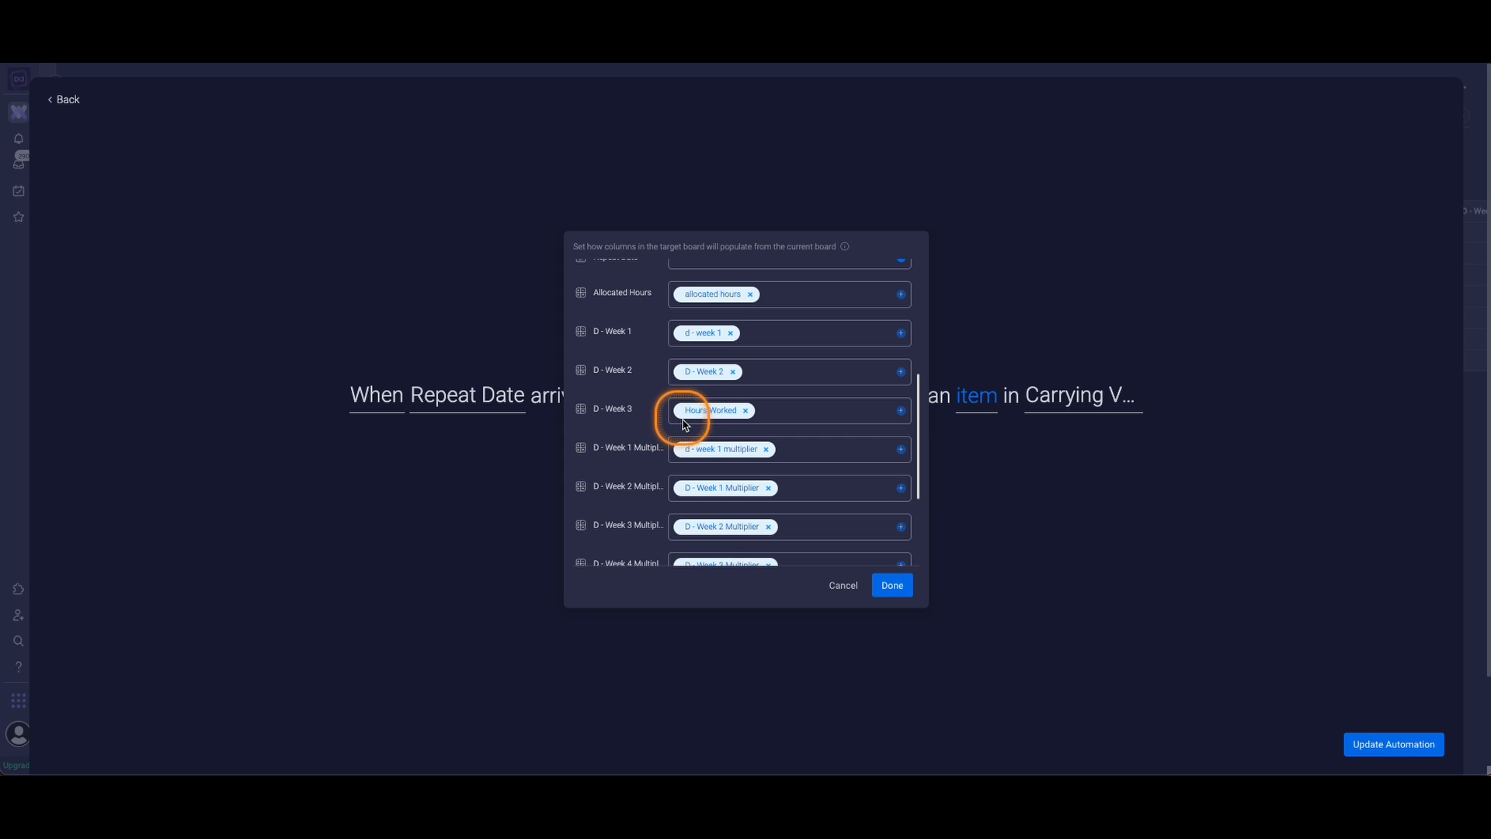
pyautogui.click(722, 418)
# Check the D - Week 4 Multiplier mapping in the Week Number 3 automation, then confirm the mapping and update the automation.
pyautogui.scroll(-3, 785, 428)
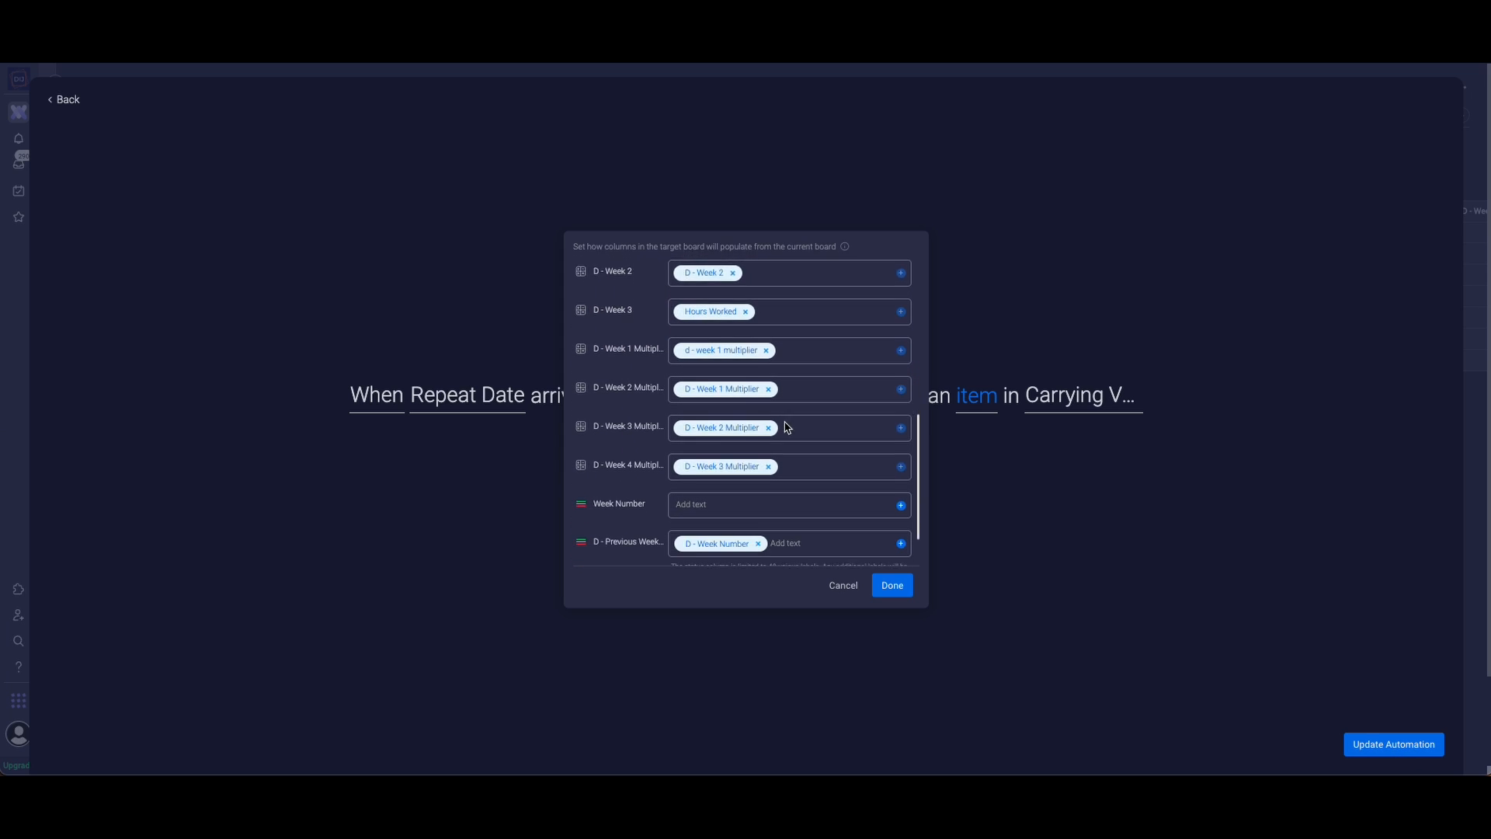
pyautogui.moveTo(614, 452); pyautogui.dragTo(768, 449)
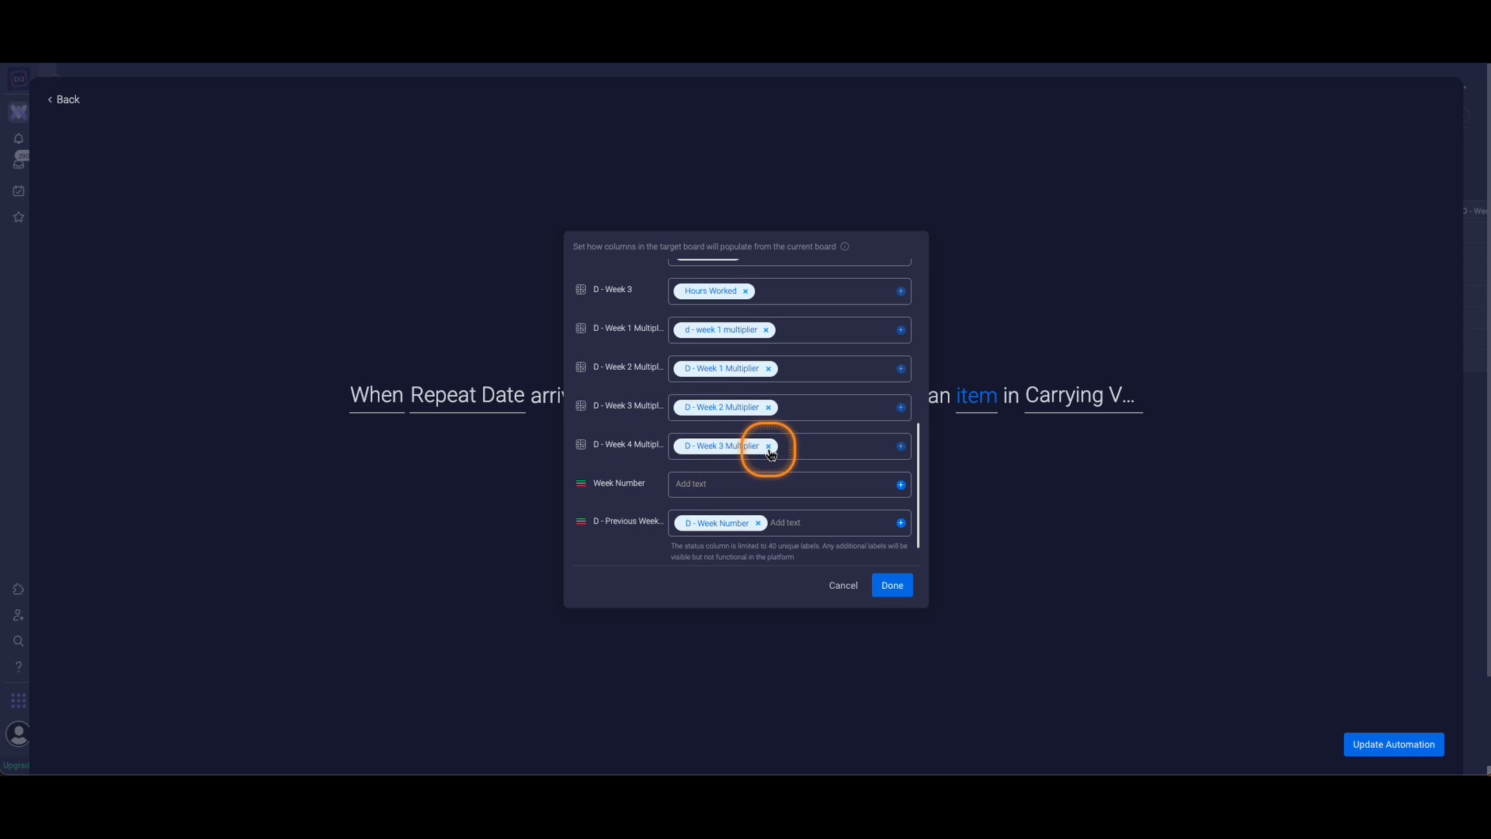
pyautogui.click(892, 586)
pyautogui.click(1399, 745)
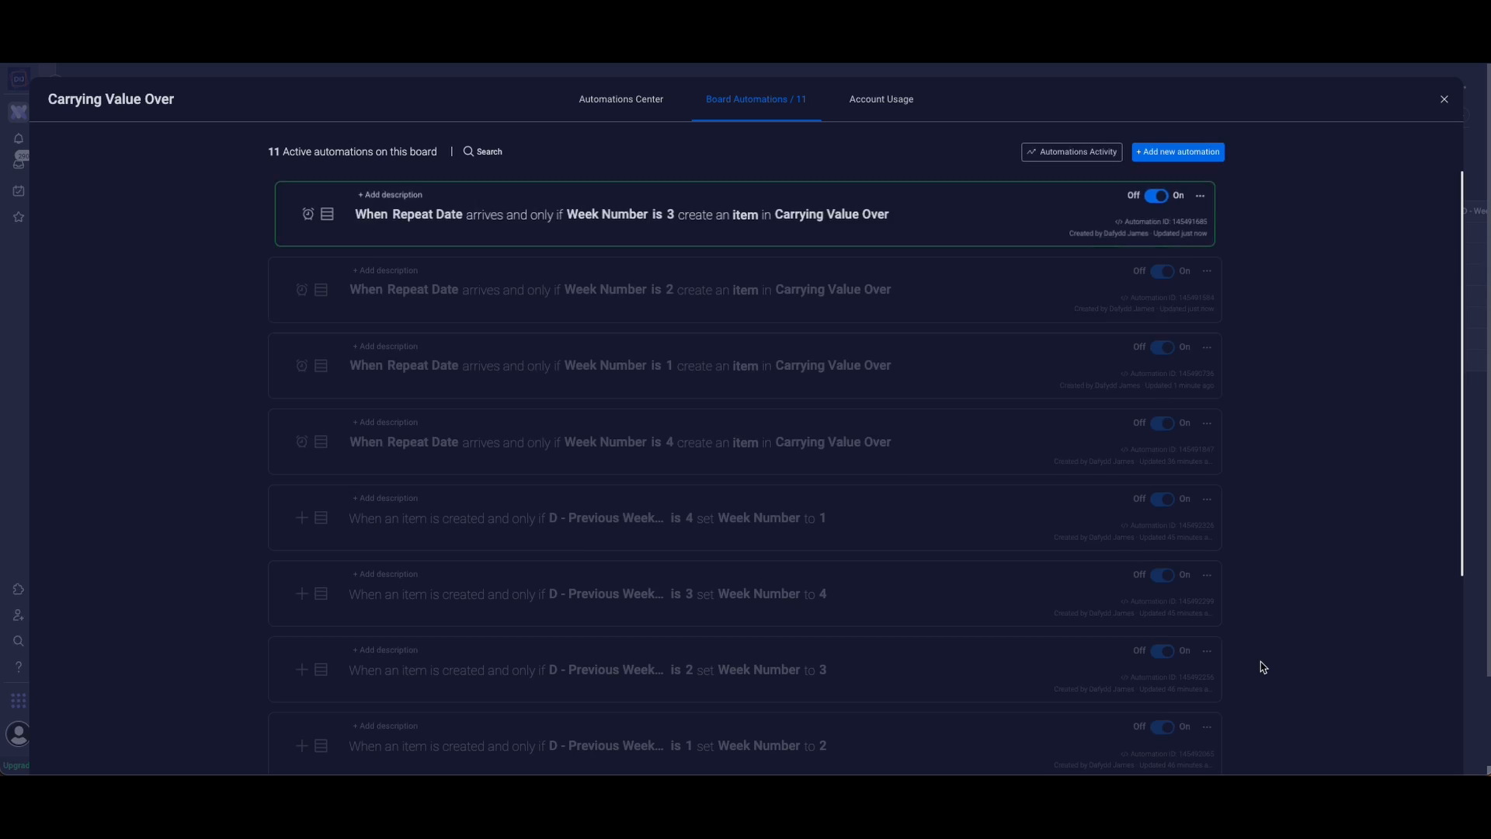
# Open the item mapping of the Repeat Date automation for Week Number 4 and examine the D - Week 1 to D - Week 3 and D - Week 1 Multiplier fields.
pyautogui.click(760, 459)
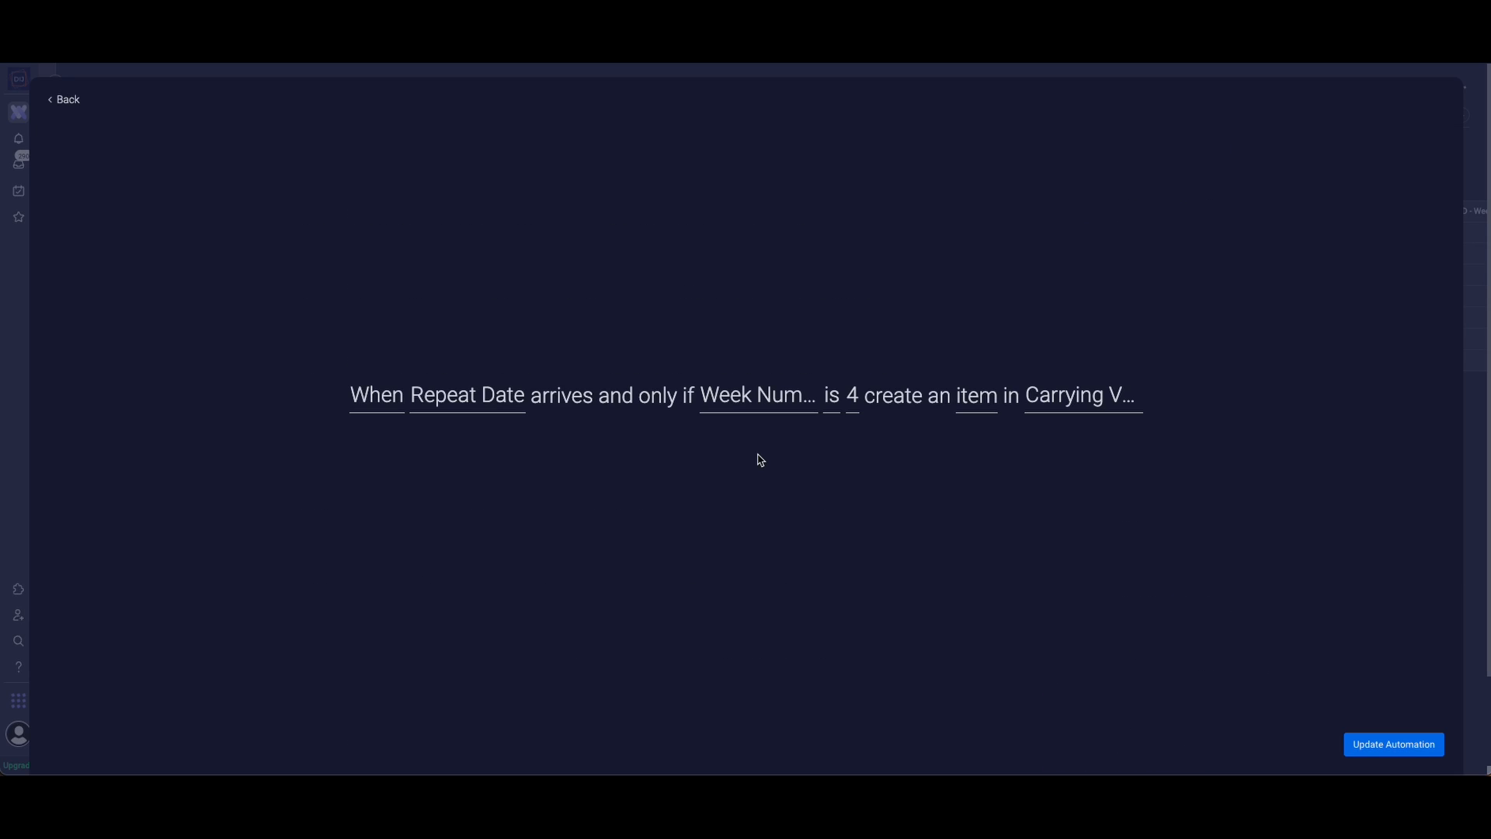
pyautogui.click(976, 410)
pyautogui.scroll(-8, 743, 430)
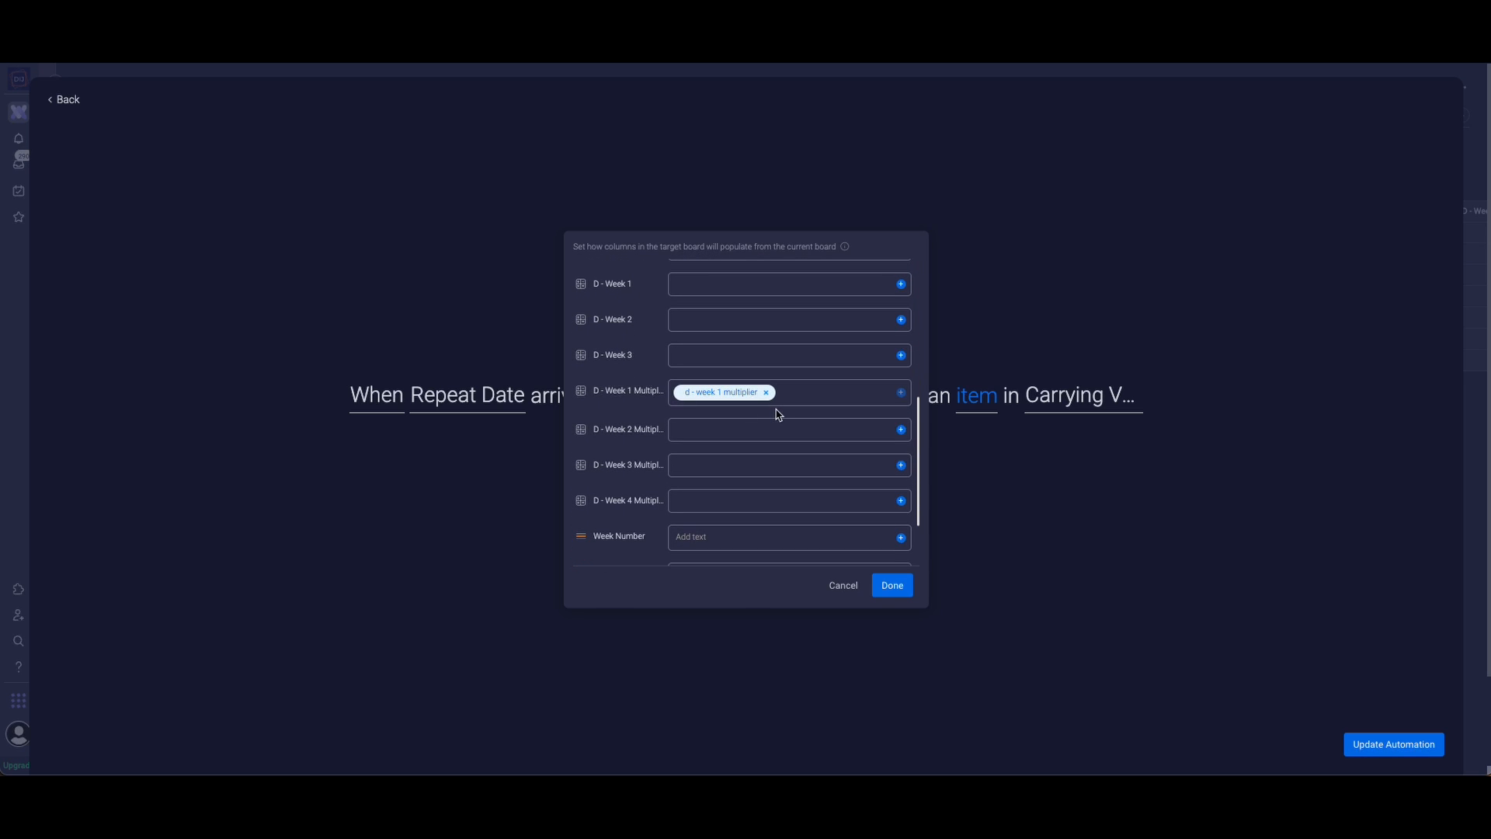
pyautogui.scroll(1, 766, 413)
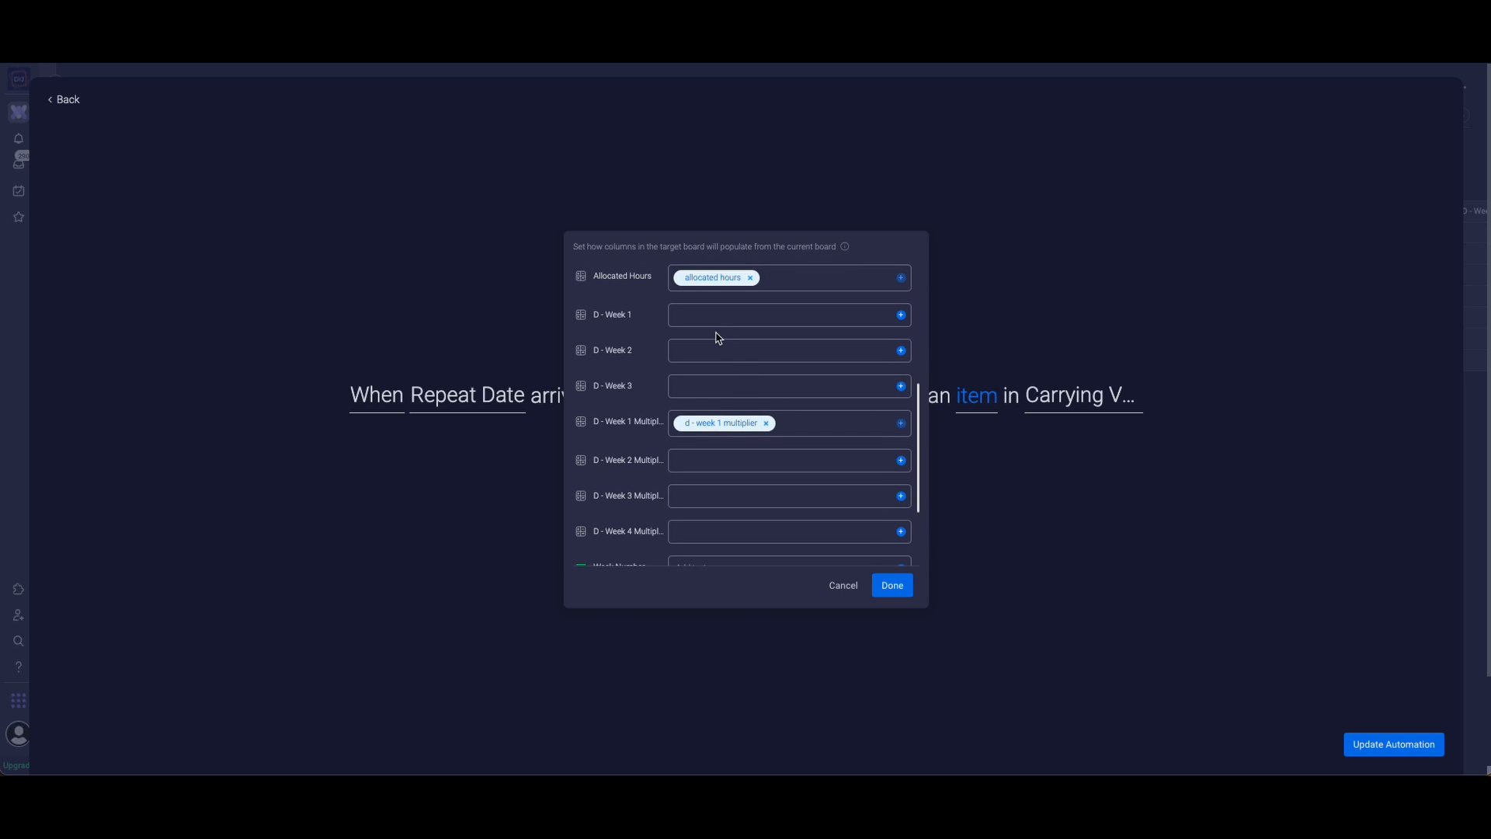
pyautogui.moveTo(590, 322); pyautogui.dragTo(713, 377)
pyautogui.moveTo(680, 437); pyautogui.dragTo(761, 423)
# Check the previous-week mapping in the Week Number 4 automation, confirm the mapping, update the automation and return to the board.
pyautogui.scroll(-3, 762, 426)
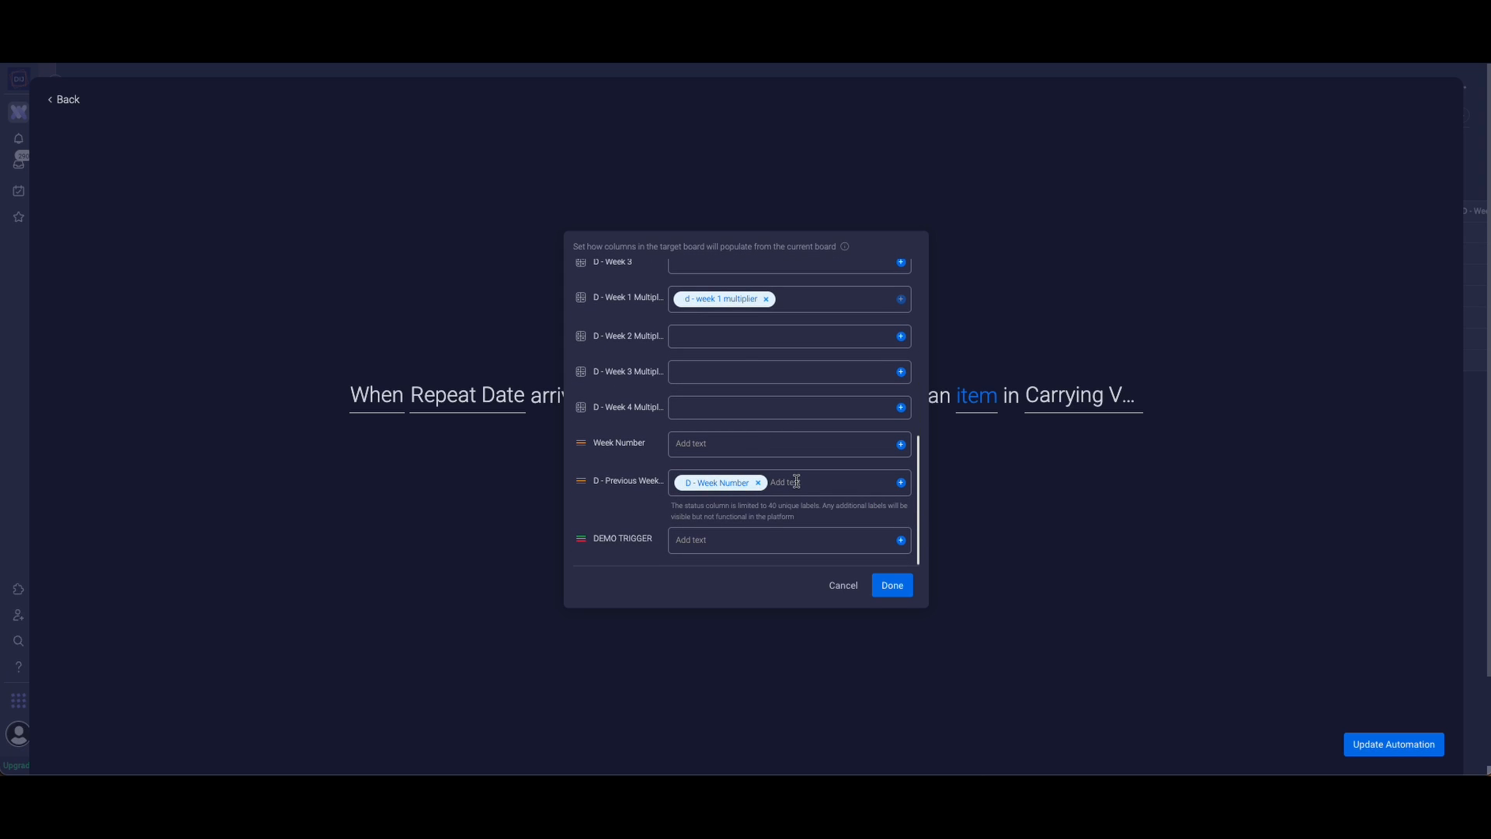
pyautogui.moveTo(604, 306); pyautogui.dragTo(650, 304)
pyautogui.click(893, 587)
pyautogui.click(1358, 746)
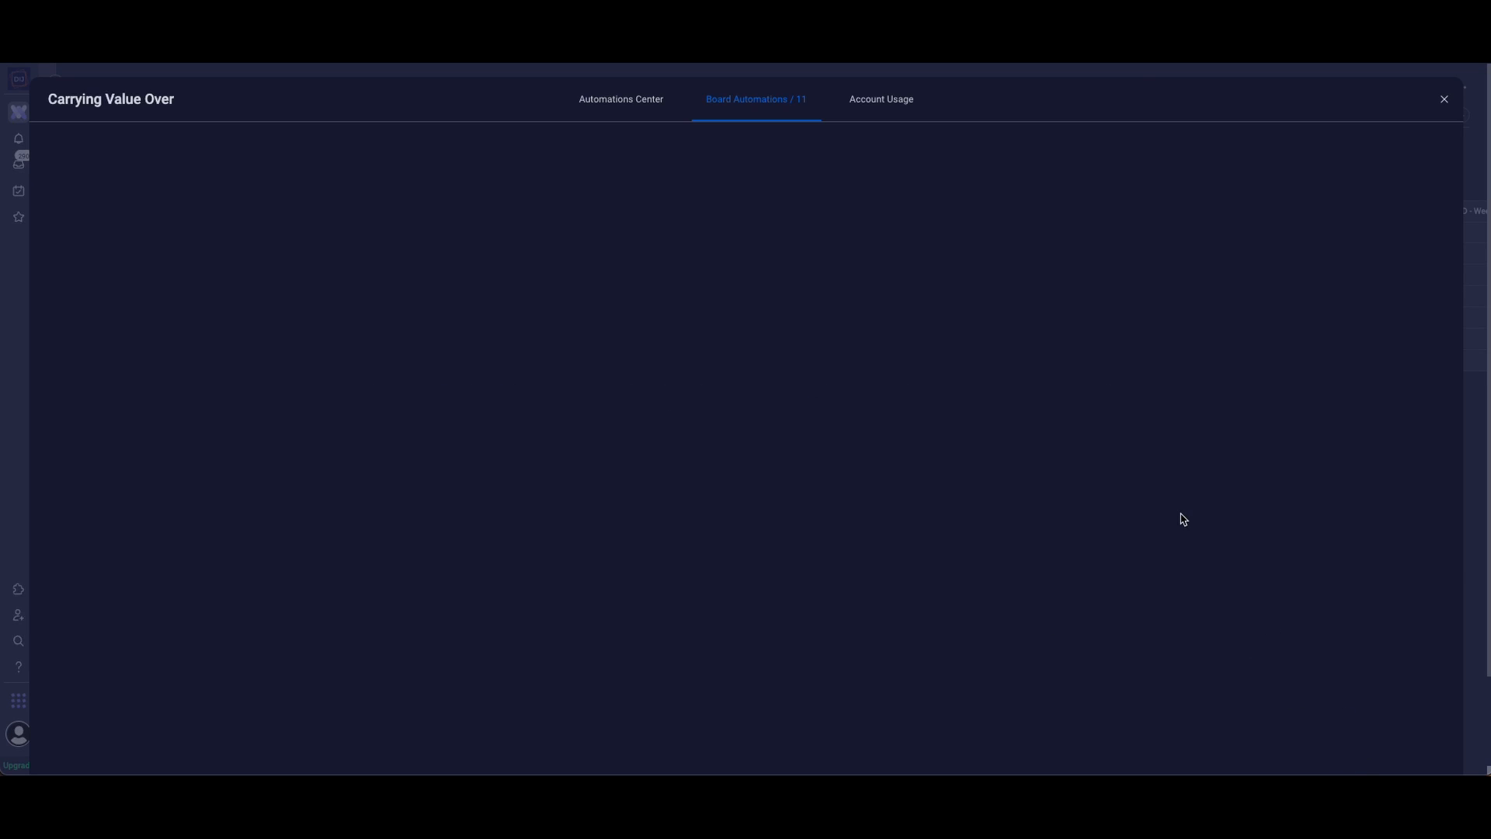
pyautogui.click(1445, 98)
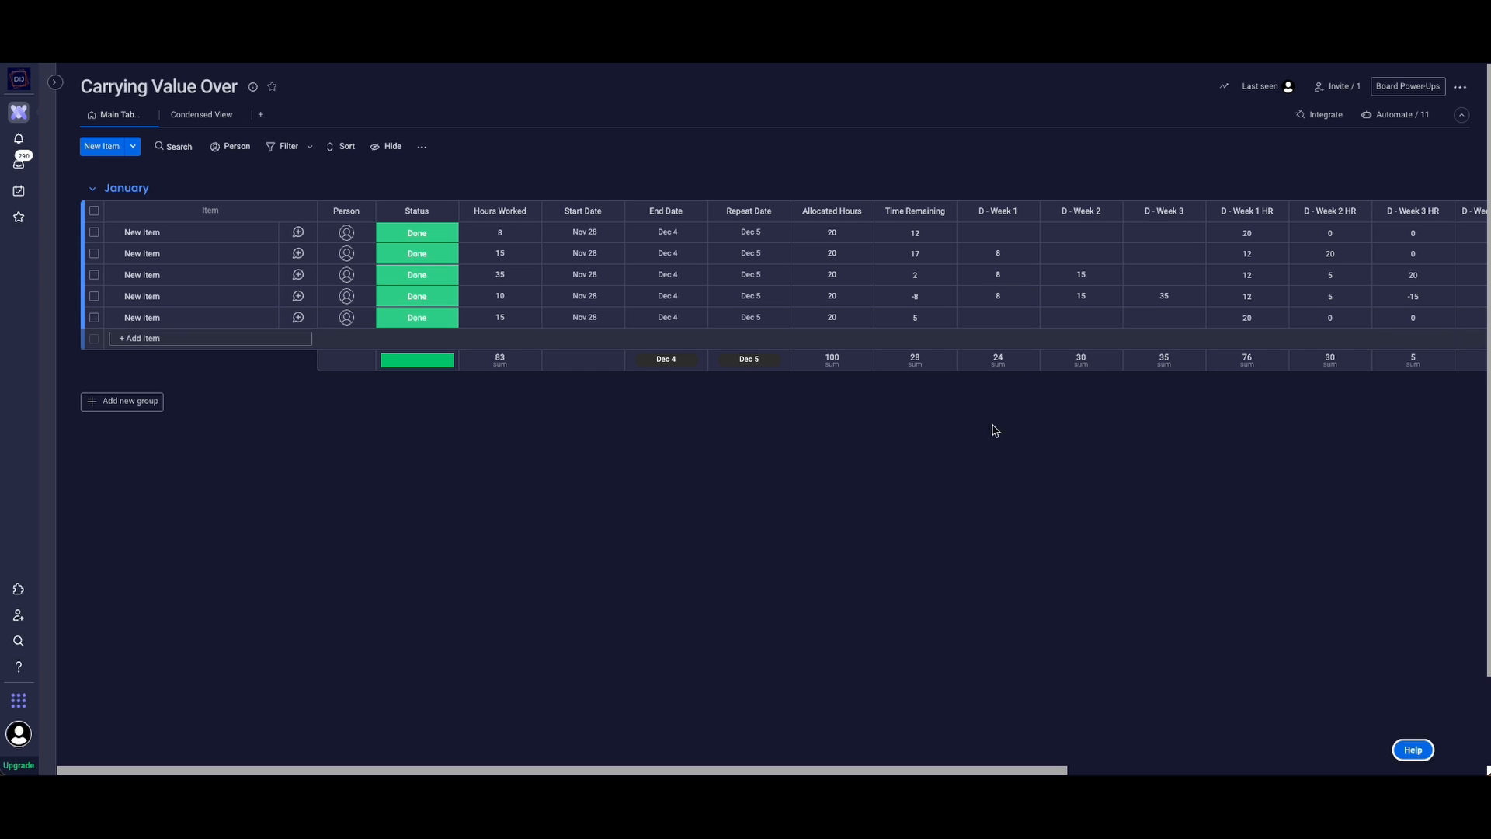
# Open the formula of the D - Week 1 HR column and examine its Allocated Hours, D - Week 1 and D - Week 1 Multiplier terms.
pyautogui.moveTo(972, 771); pyautogui.dragTo(1336, 773)
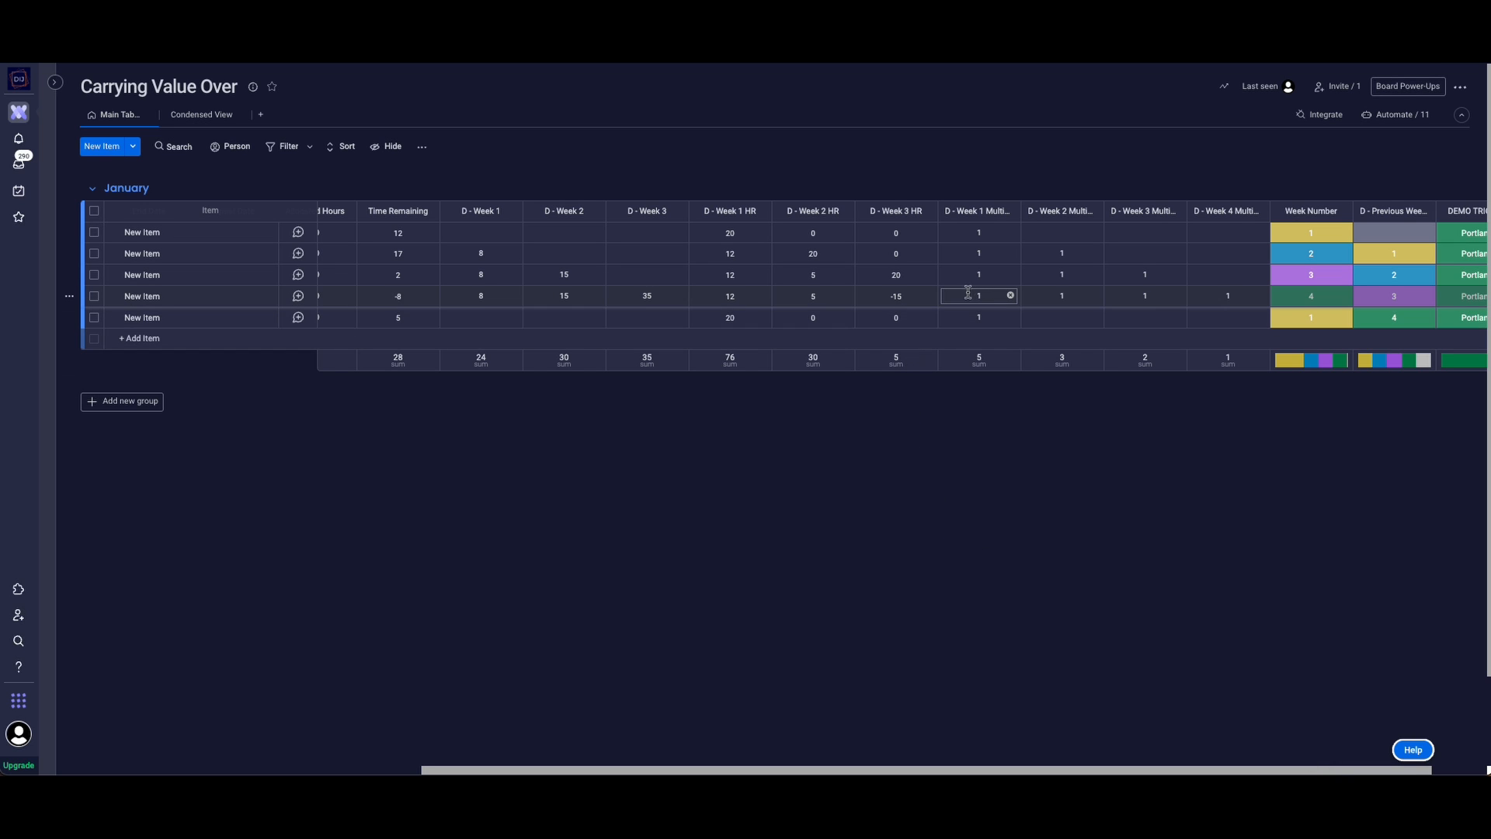
pyautogui.click(744, 220)
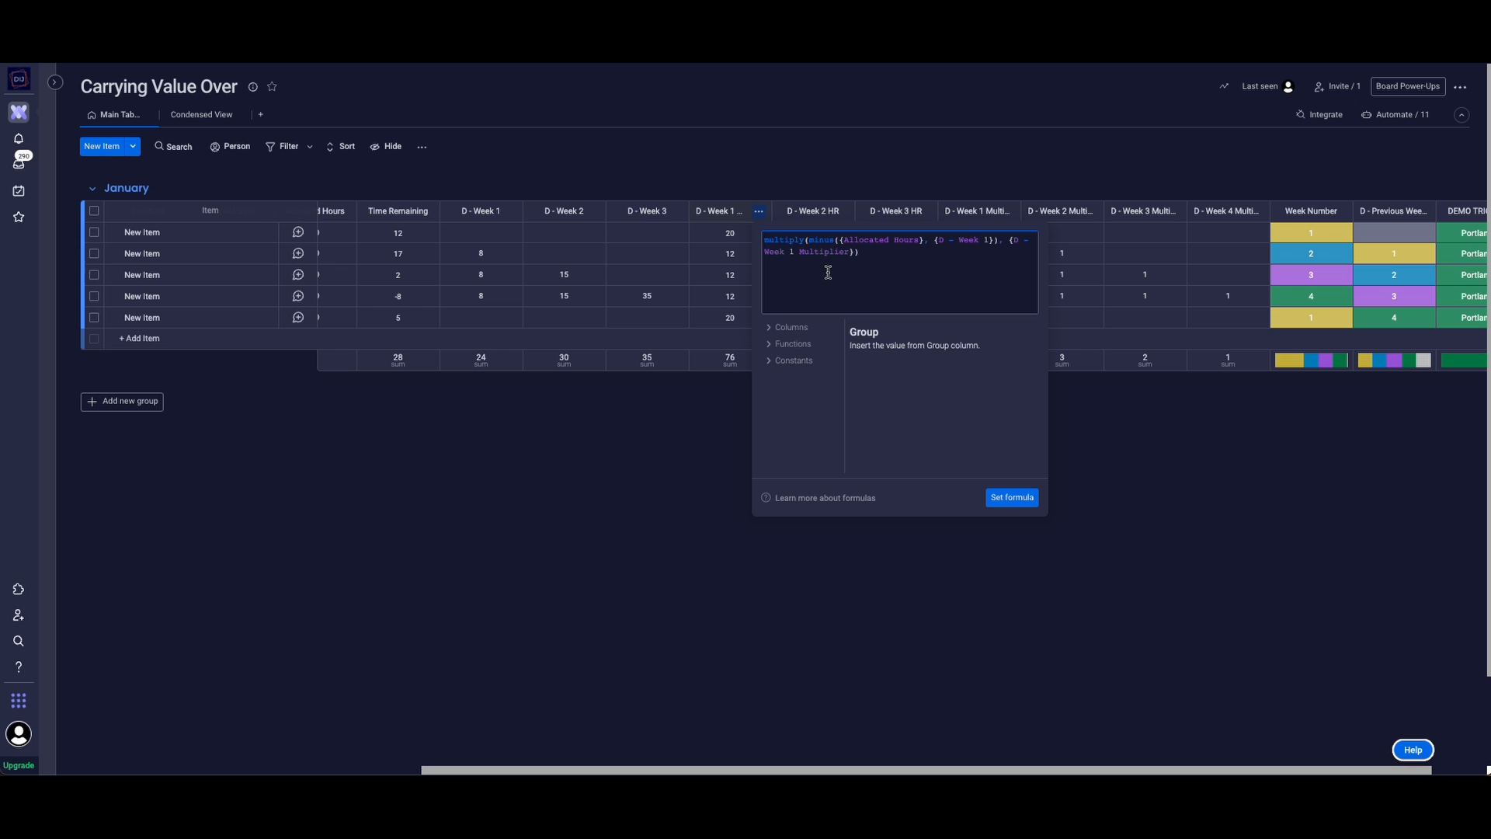
pyautogui.click(987, 250)
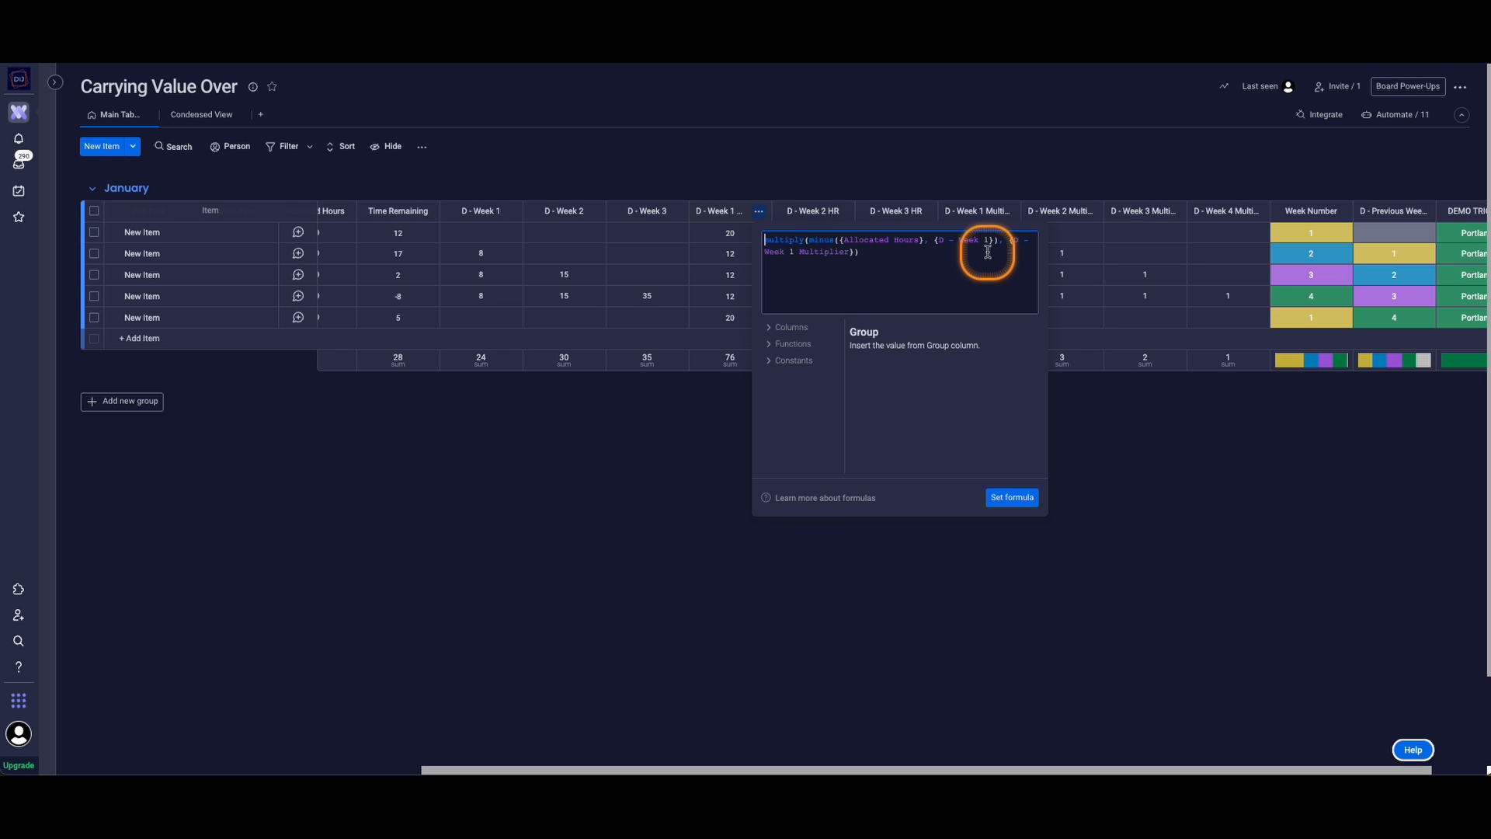
pyautogui.click(792, 263)
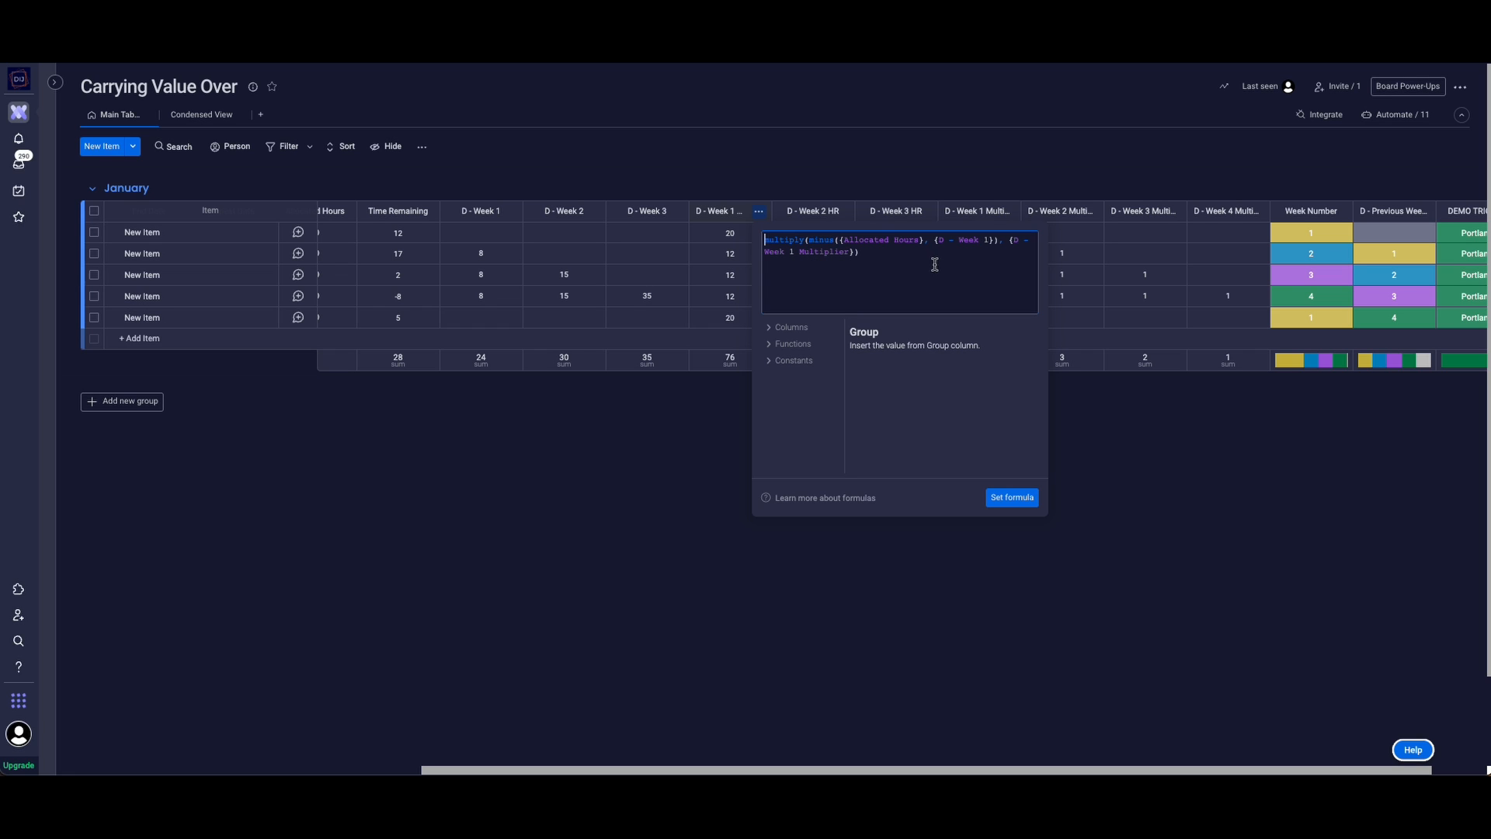
# Examine the formula of the D - Week 2 HR column, including its D - Week 2 and multiplier terms, then close it.
pyautogui.click(850, 161)
pyautogui.click(815, 233)
pyautogui.click(1066, 256)
pyautogui.click(879, 266)
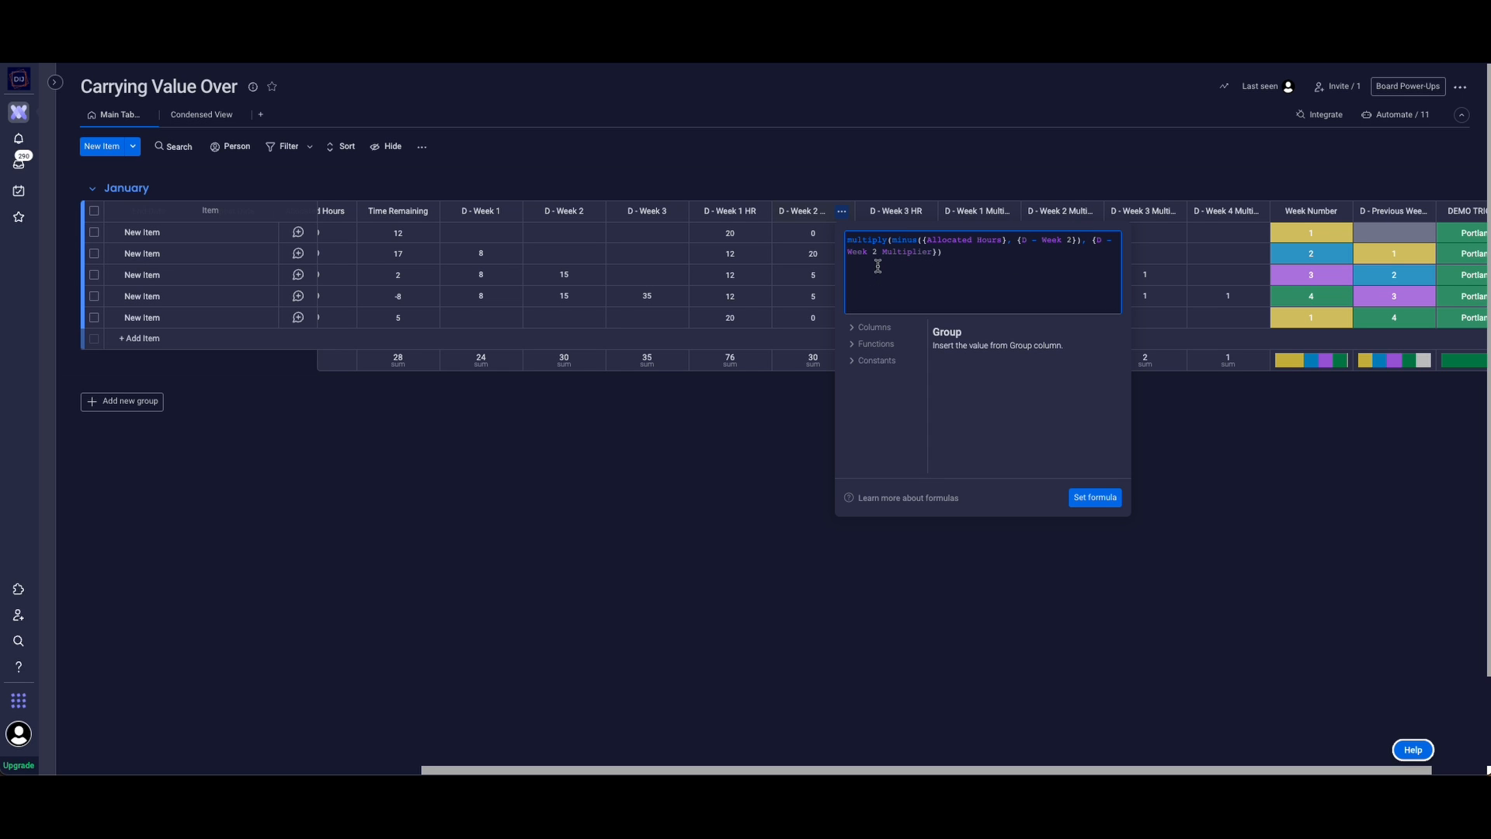
pyautogui.click(963, 159)
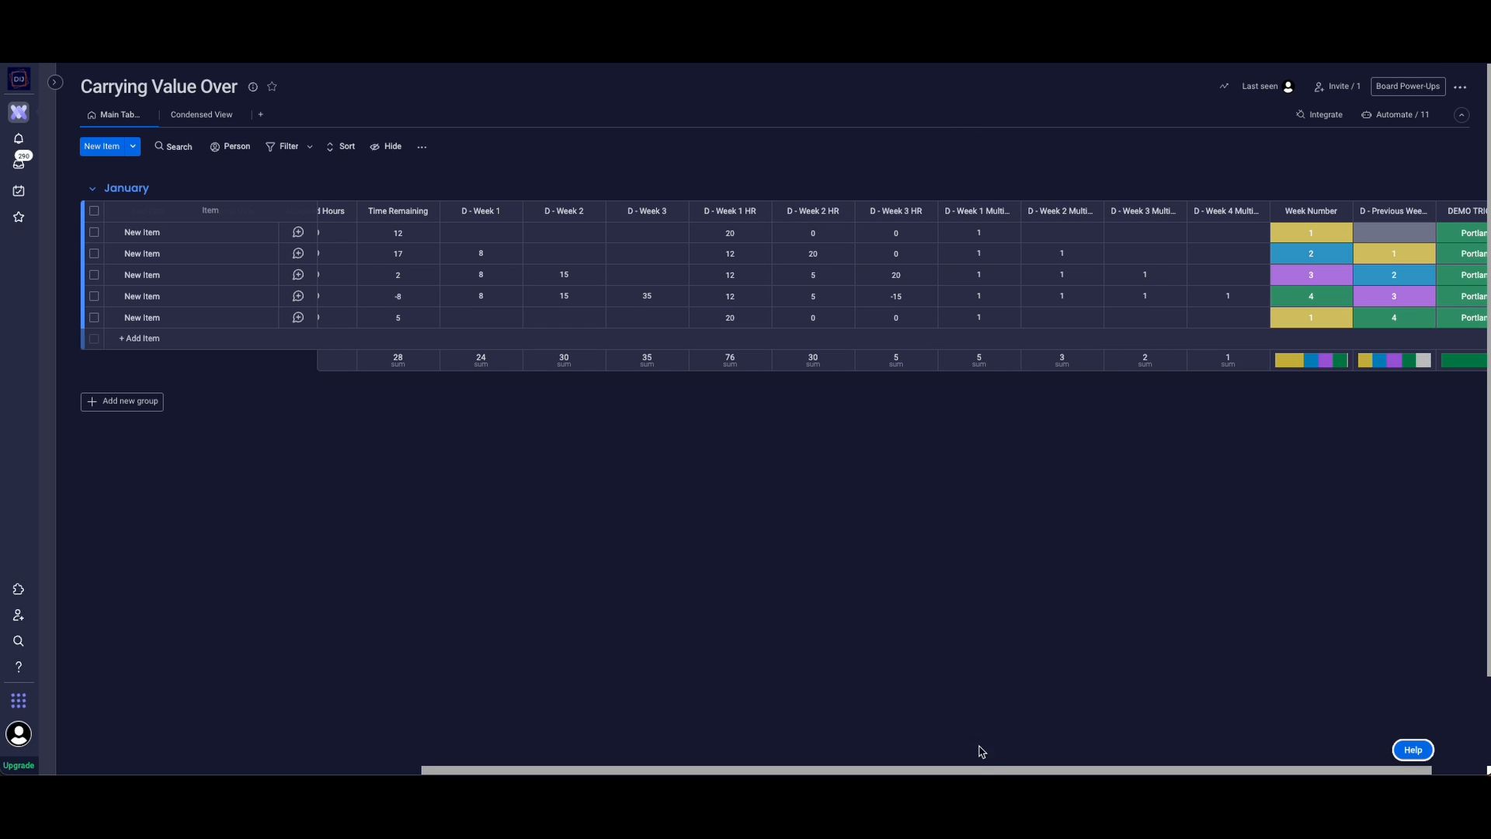
# Examine the Time Remaining column's formula, set it as it stands, and switch the board to the Condensed View.
pyautogui.moveTo(972, 771); pyautogui.dragTo(739, 556)
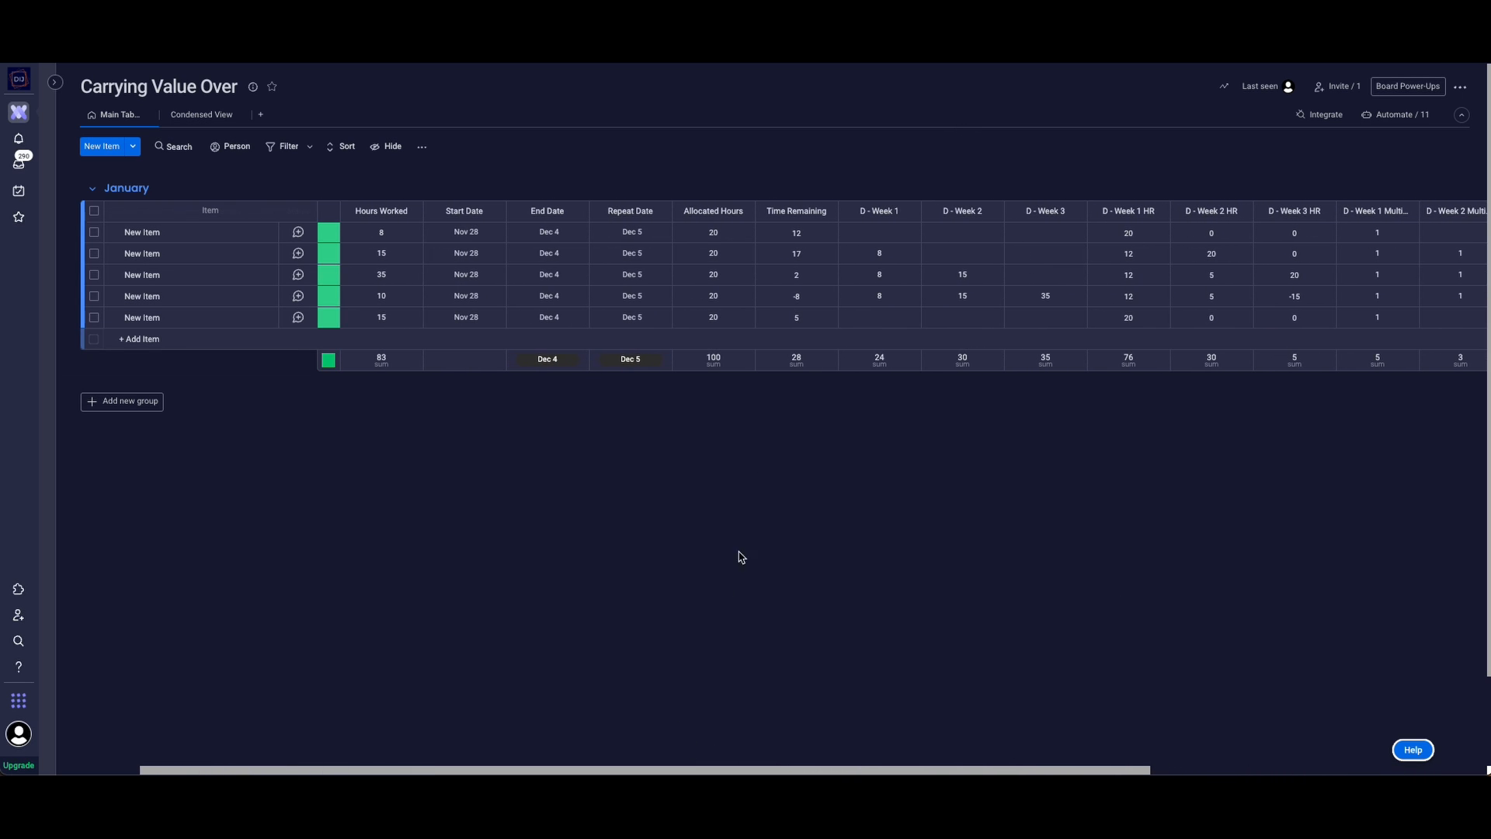
pyautogui.click(788, 219)
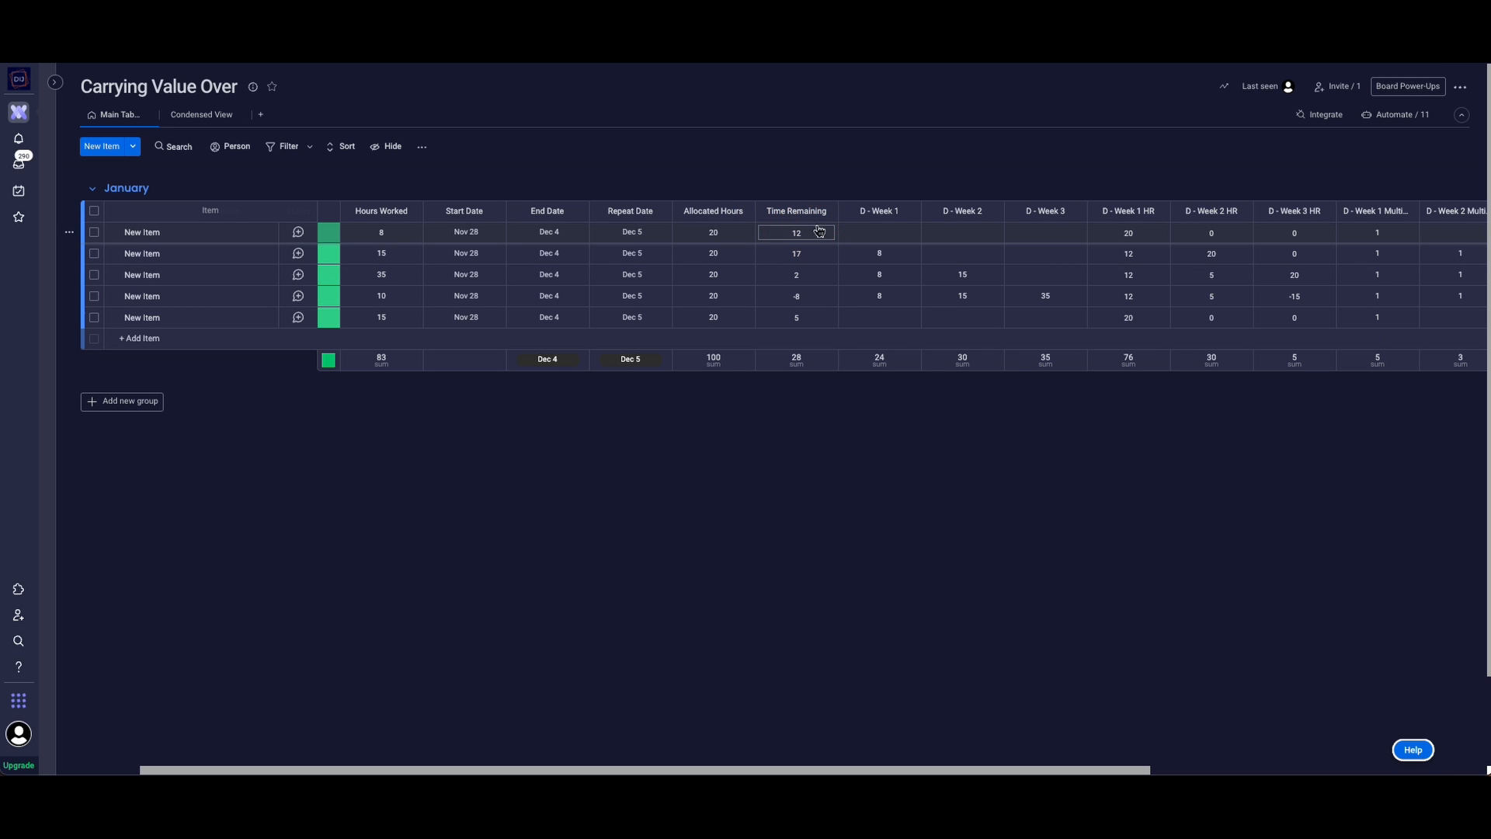
pyautogui.click(797, 232)
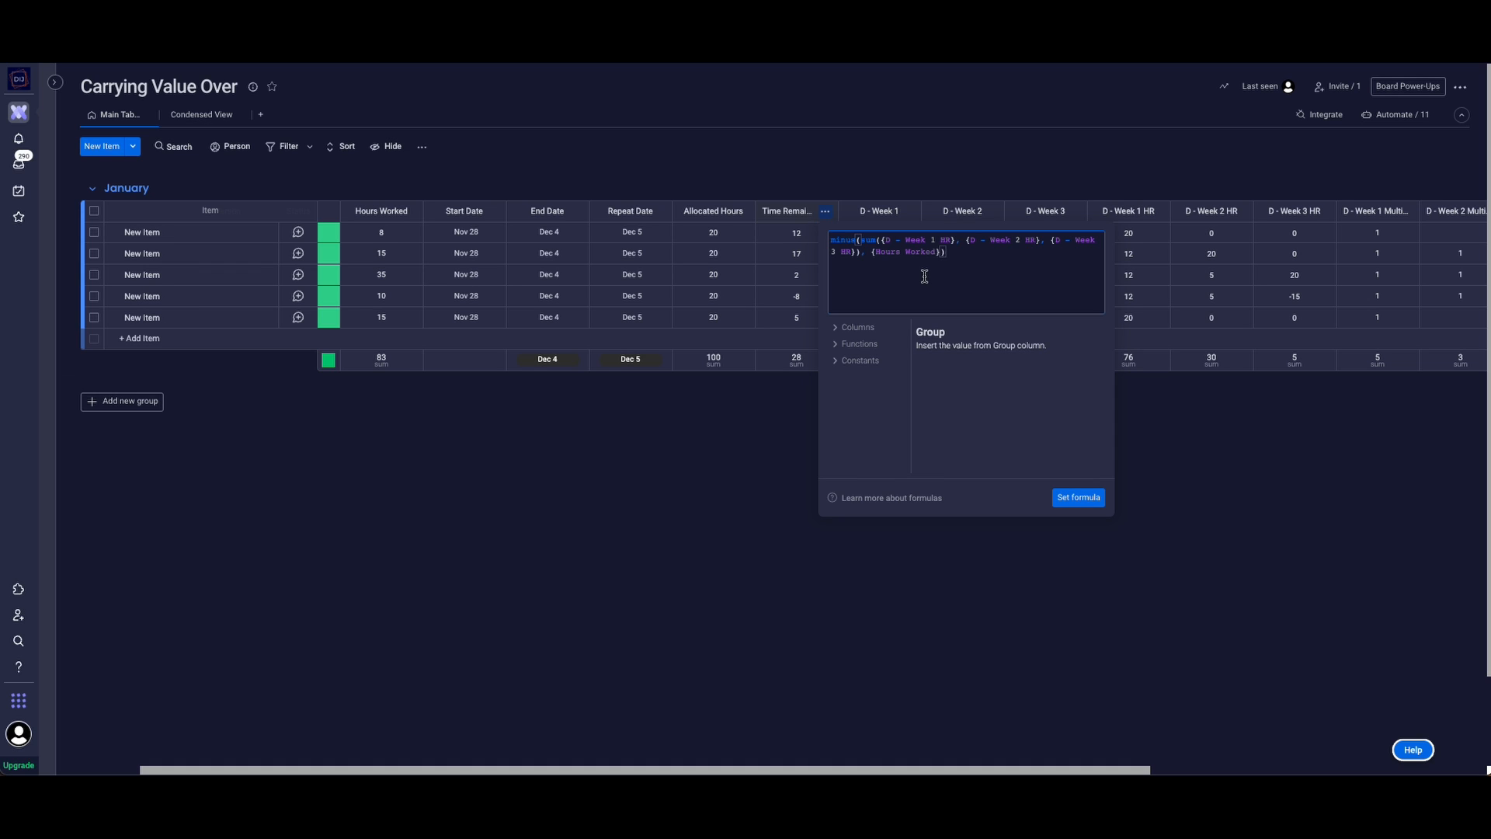
pyautogui.click(1079, 497)
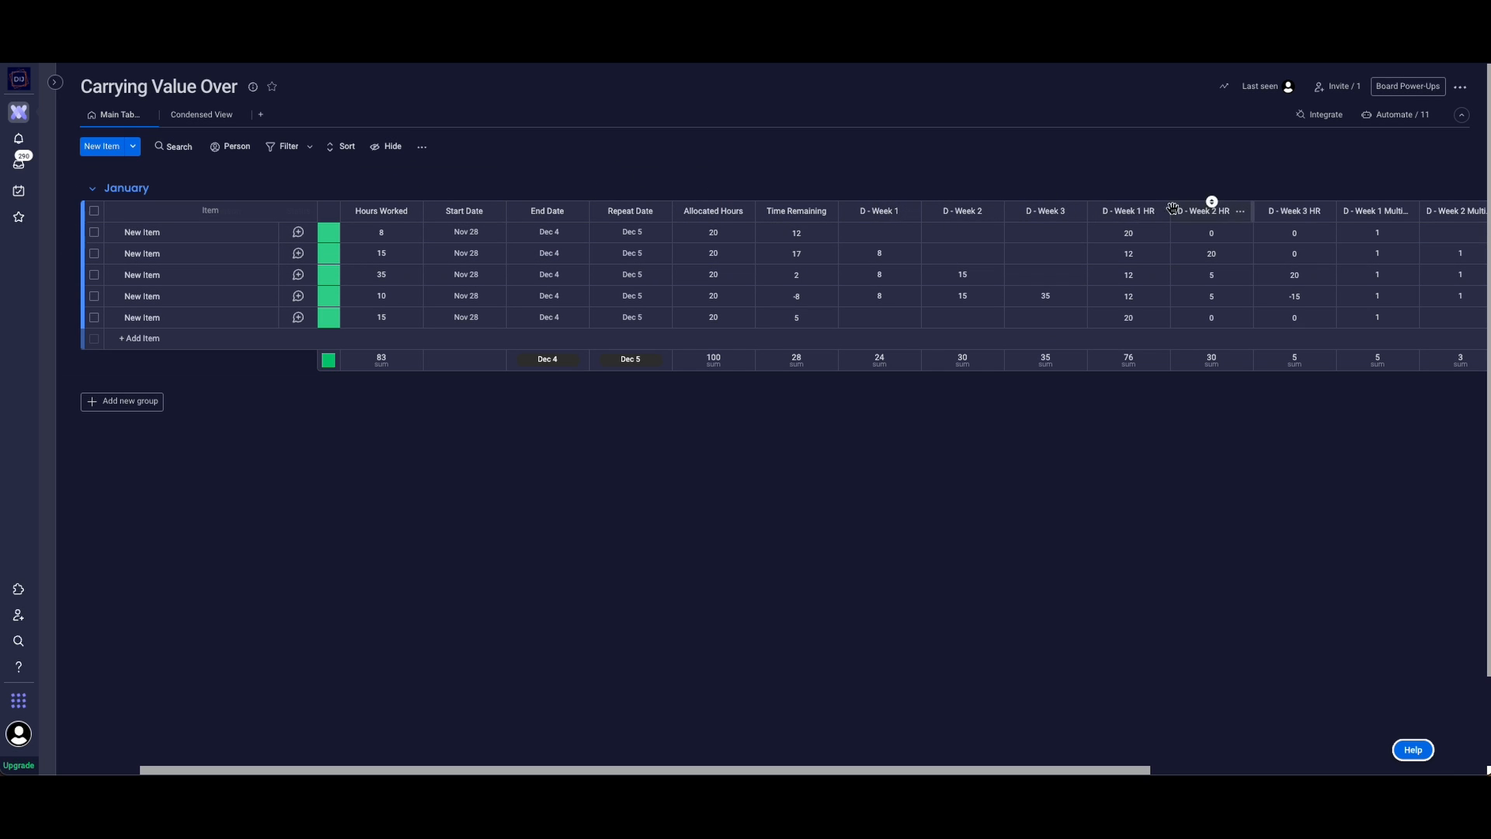
pyautogui.click(204, 115)
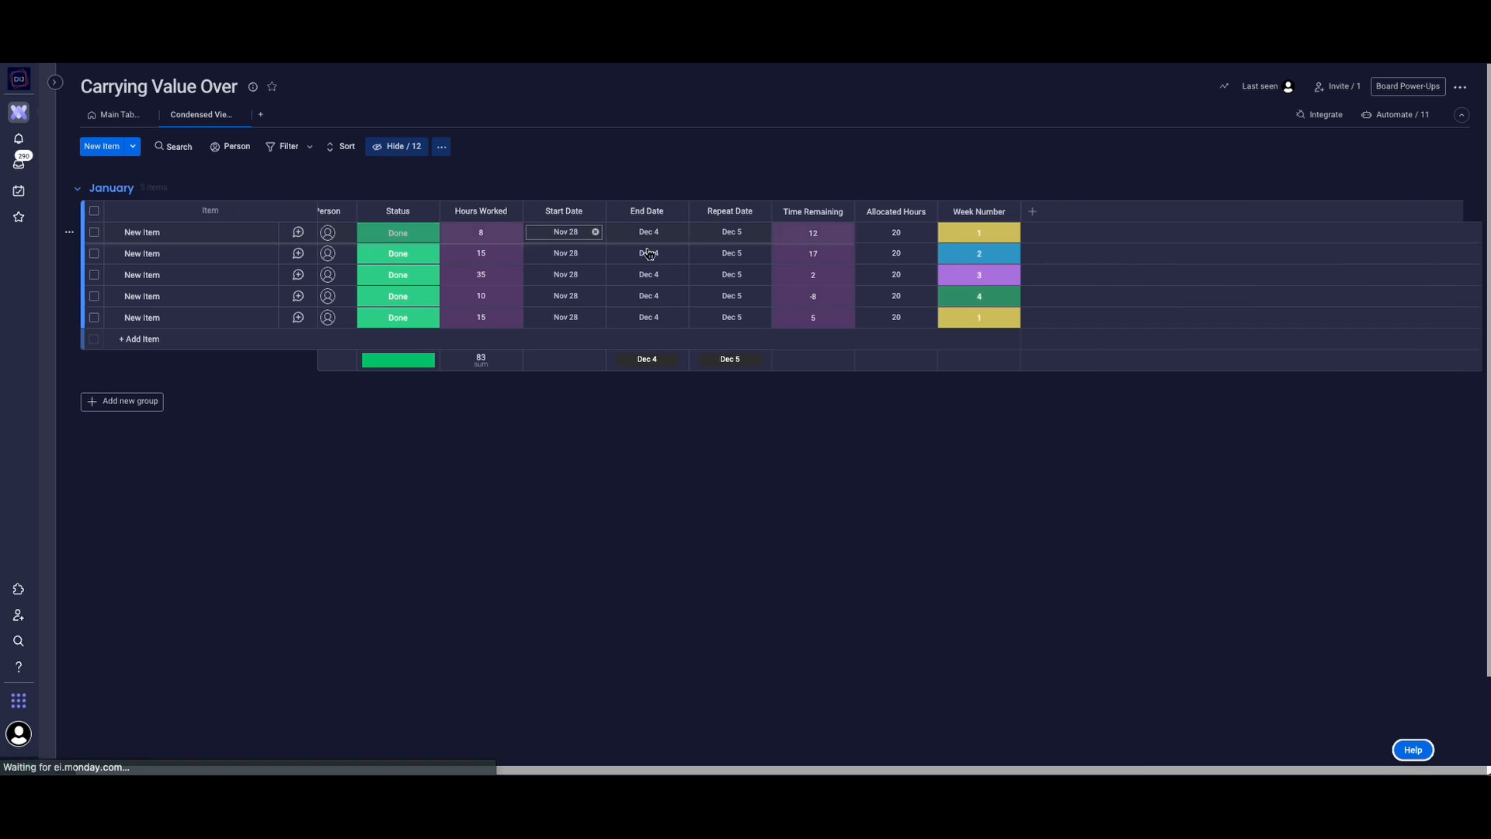